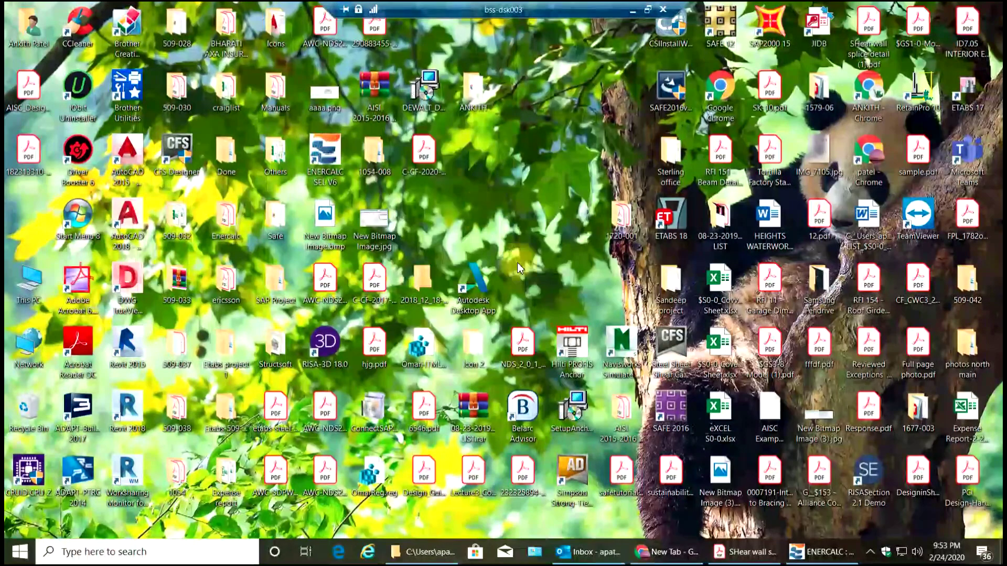
# Step: Review the shear wall layout in the PDF drawing, switch to ENERCALC and maximize its window
pyautogui.click(744, 557)
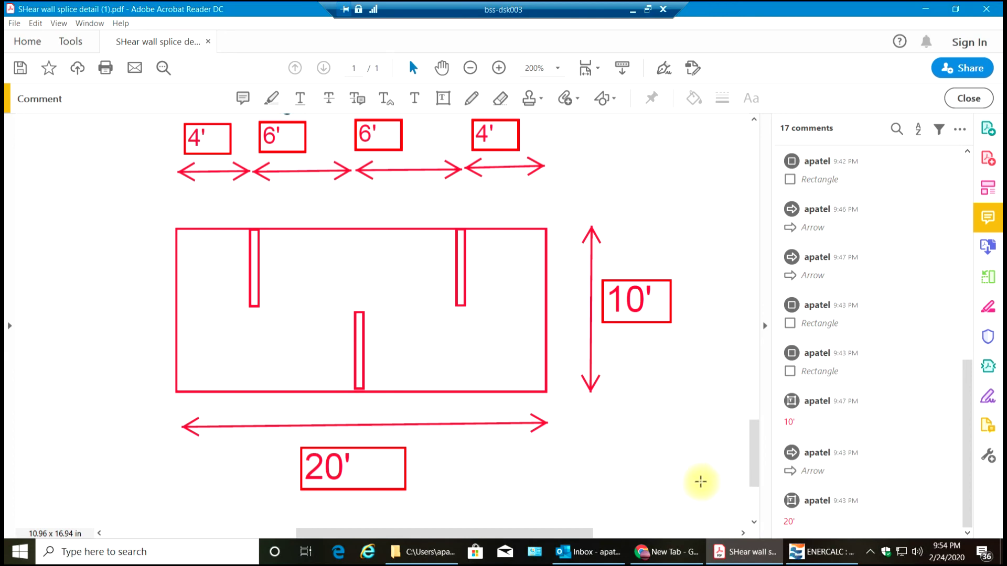
pyautogui.click(810, 557)
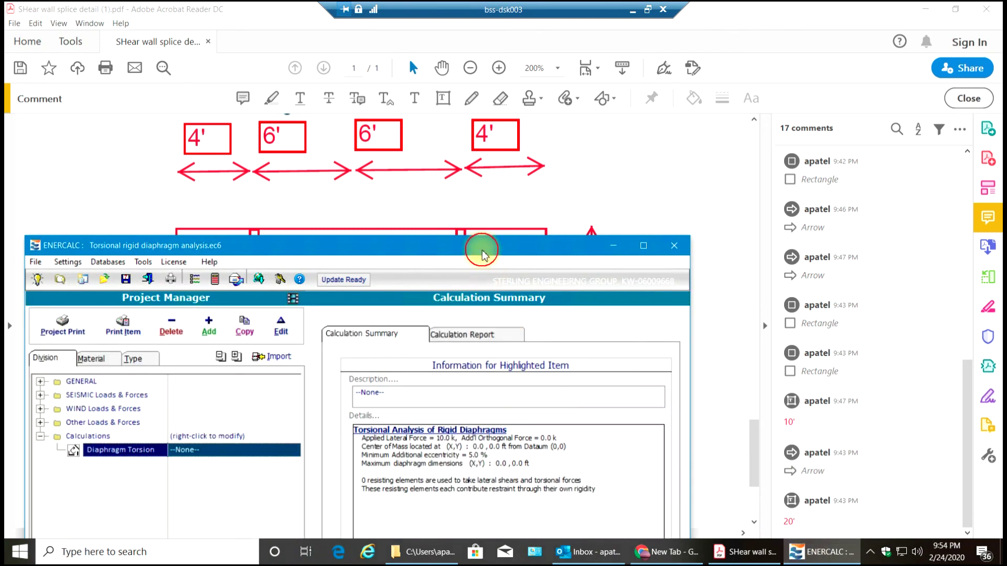
pyautogui.moveTo(481, 256); pyautogui.dragTo(661, 1)
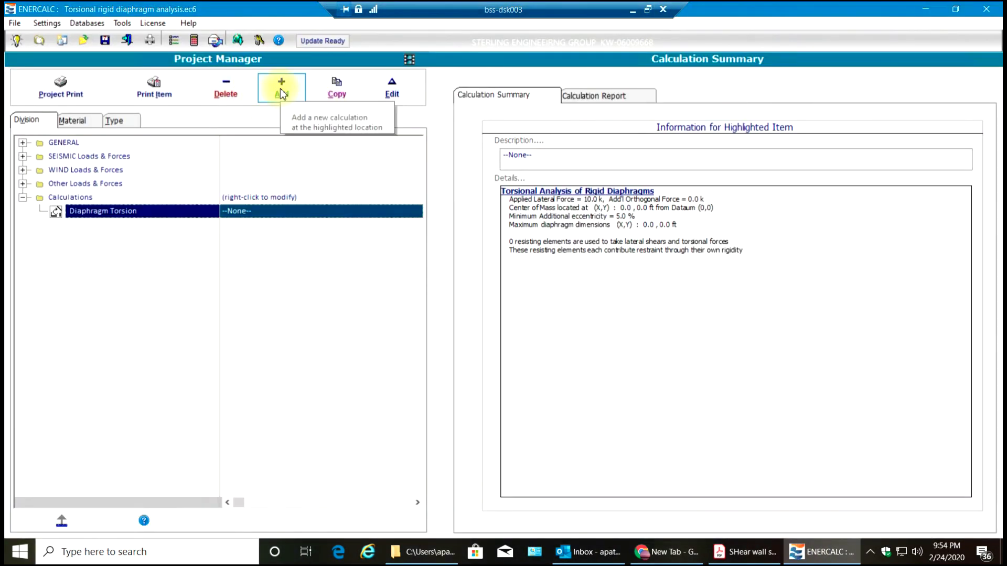
pyautogui.click(15, 23)
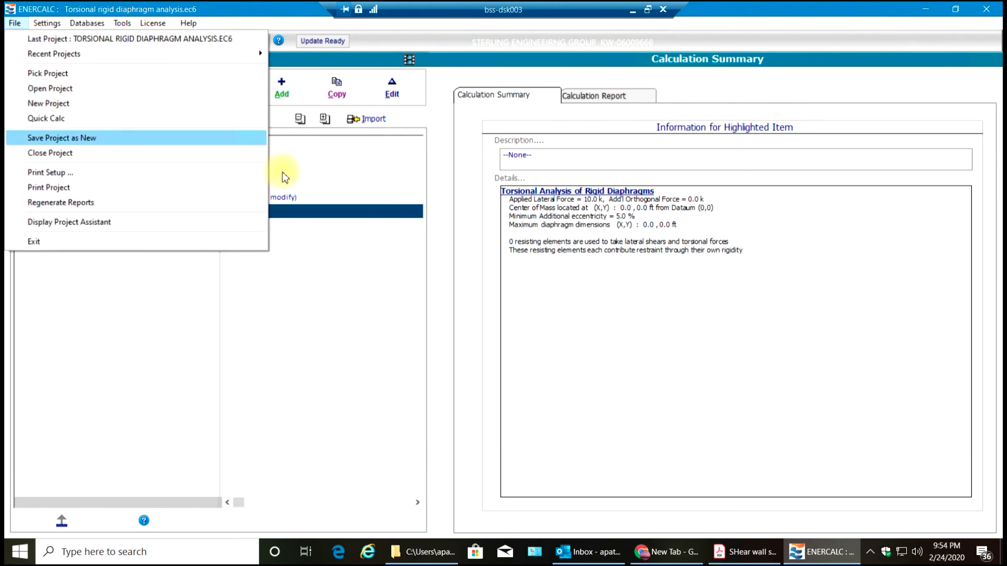
pyautogui.click(282, 96)
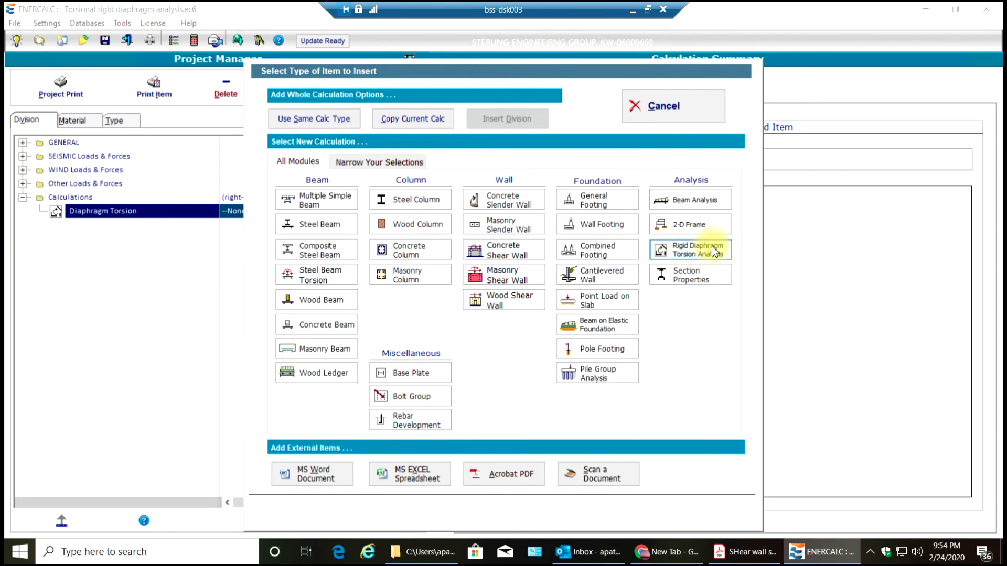
pyautogui.click(671, 108)
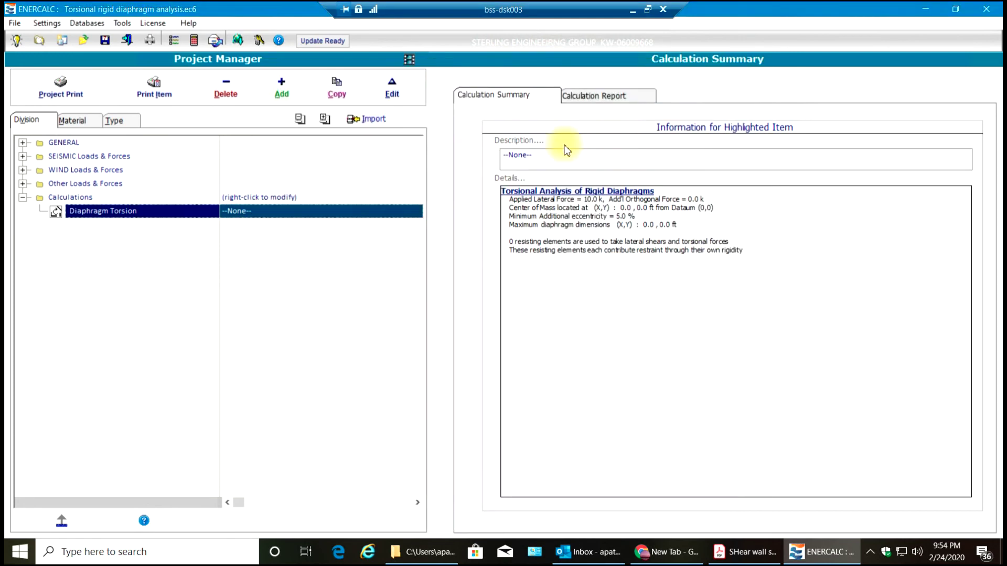
# Step: Open the existing Diaphragm Torsion calculation and set its description to "2nd storey walls"
pyautogui.doubleClick(113, 213)
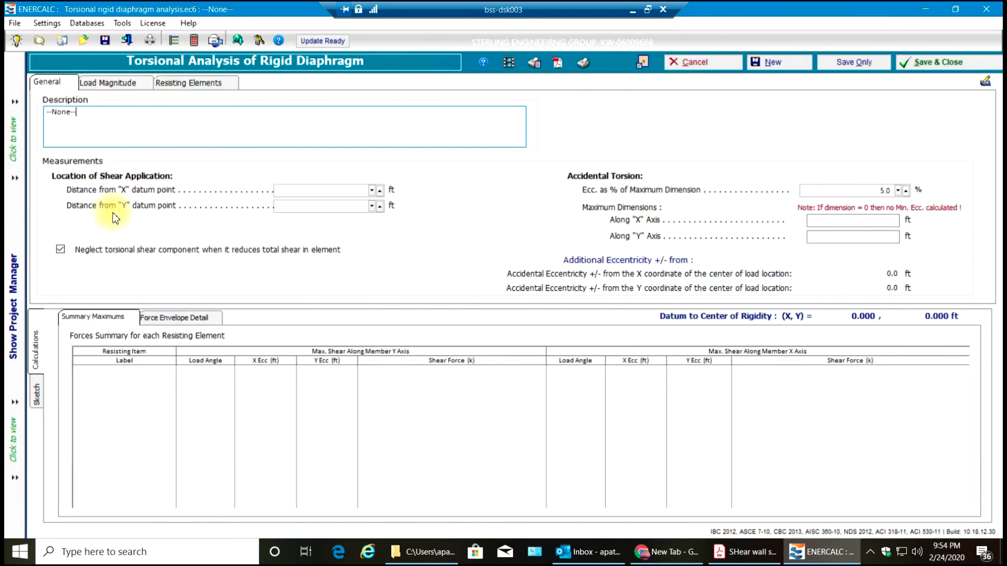
pyautogui.moveTo(101, 123)
pyautogui.mouseDown()
pyautogui.moveTo(41, 104)
pyautogui.moveTo(104, 118)
pyautogui.mouseUp()
pyautogui.doubleClick(104, 119)
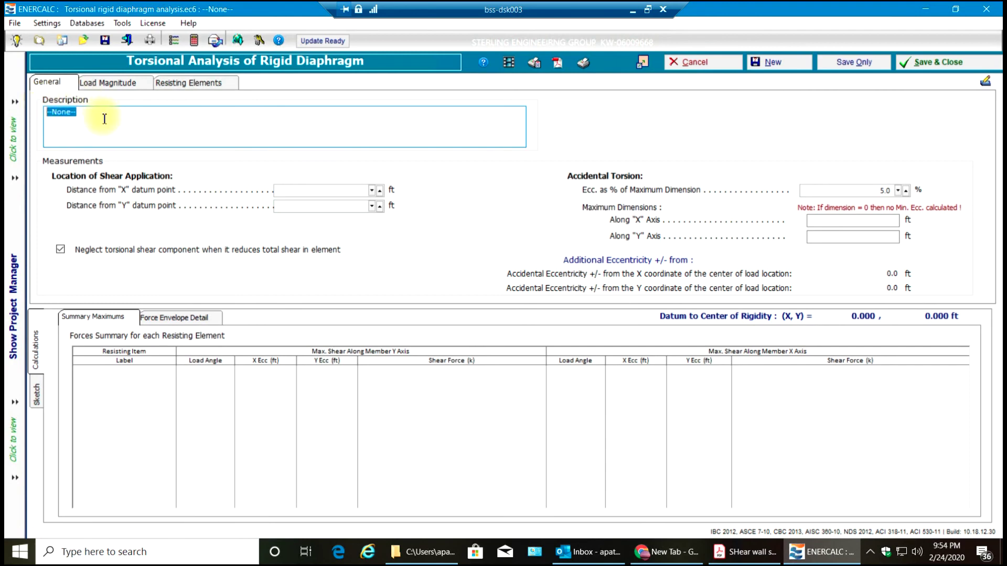
pyautogui.write('2nd store')
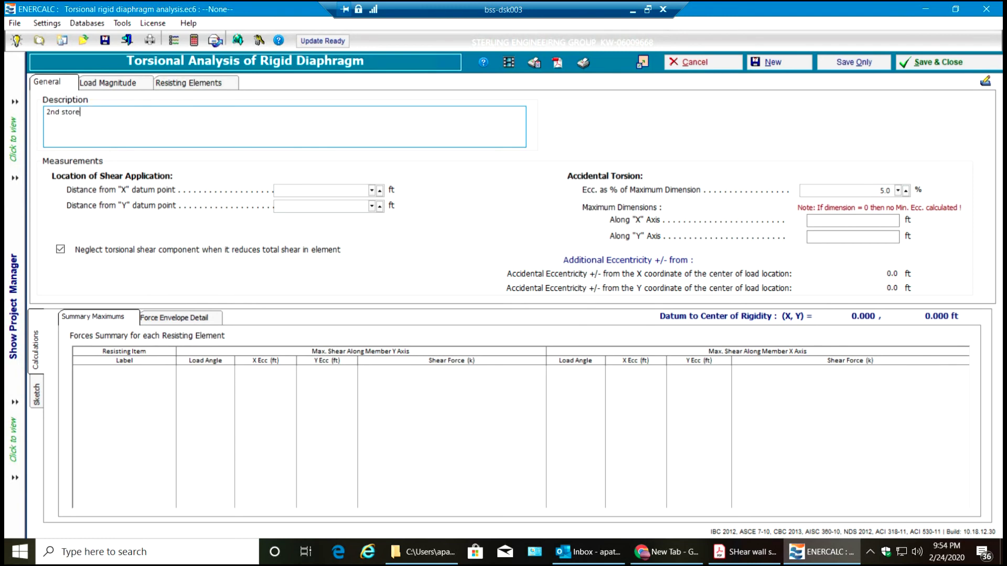
pyautogui.write('y ')
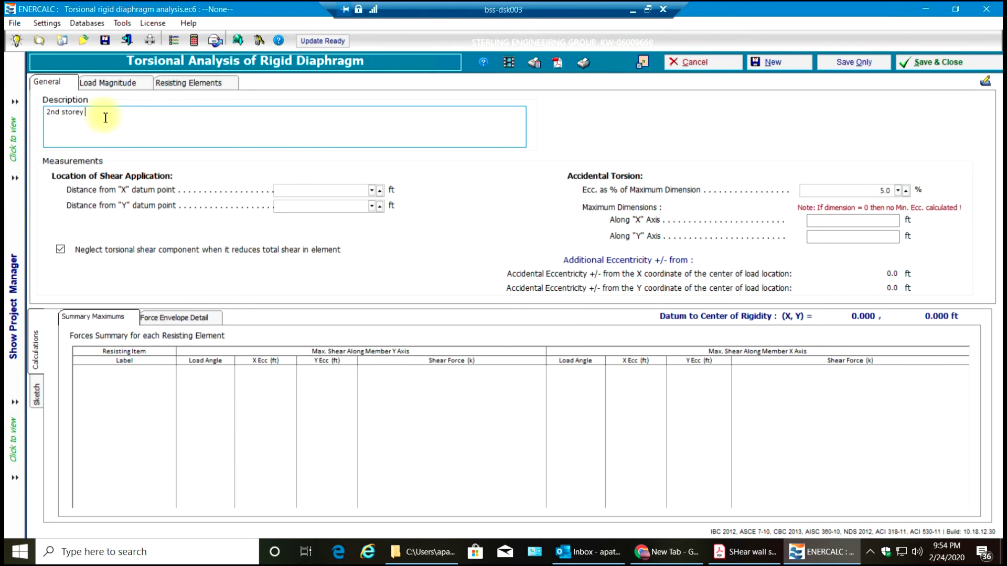
pyautogui.write('wa')
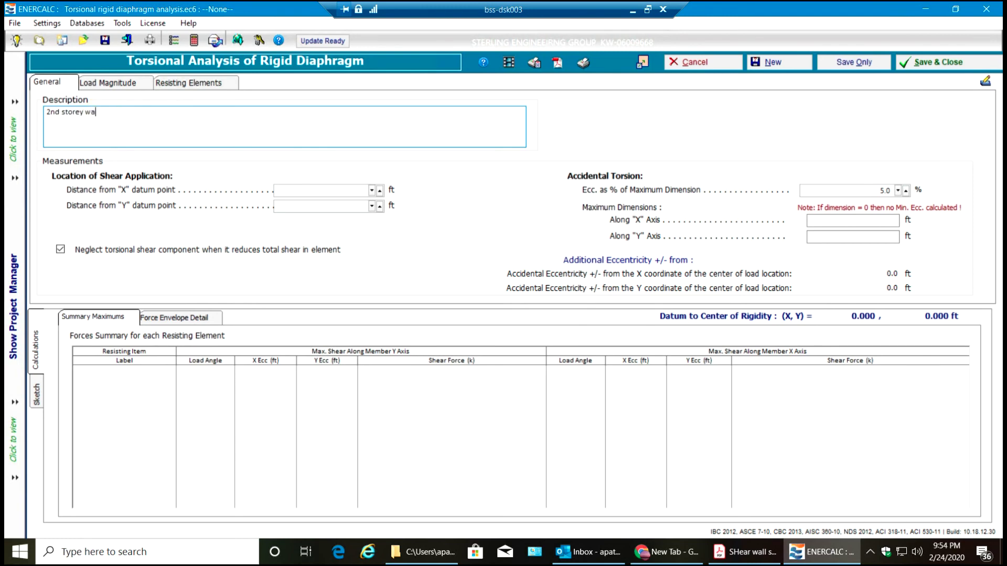
pyautogui.write('lls')
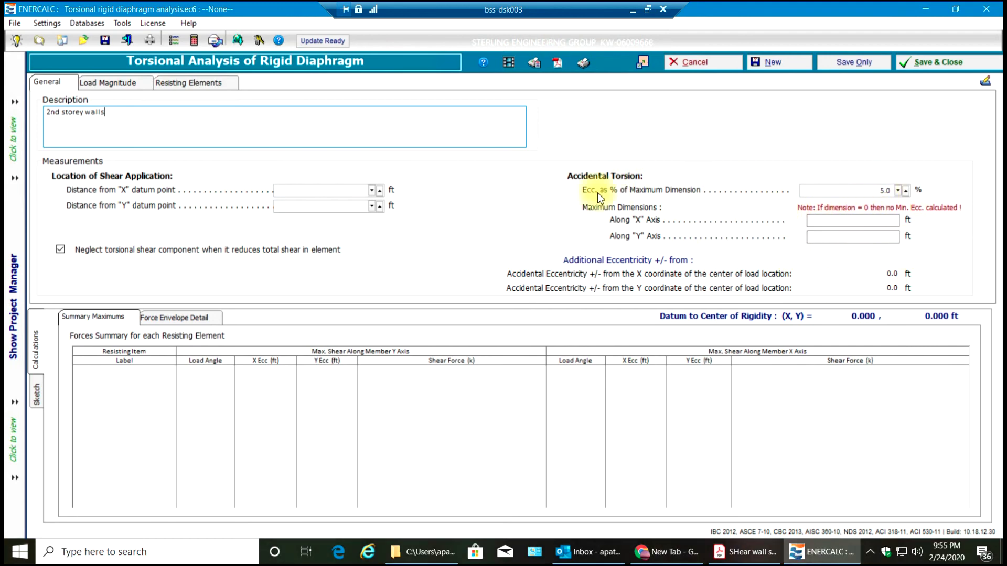
# Step: Set the applied lateral force to 100 k in the load magnitude settings, leaving the additional orthogonal force empty
pyautogui.click(130, 81)
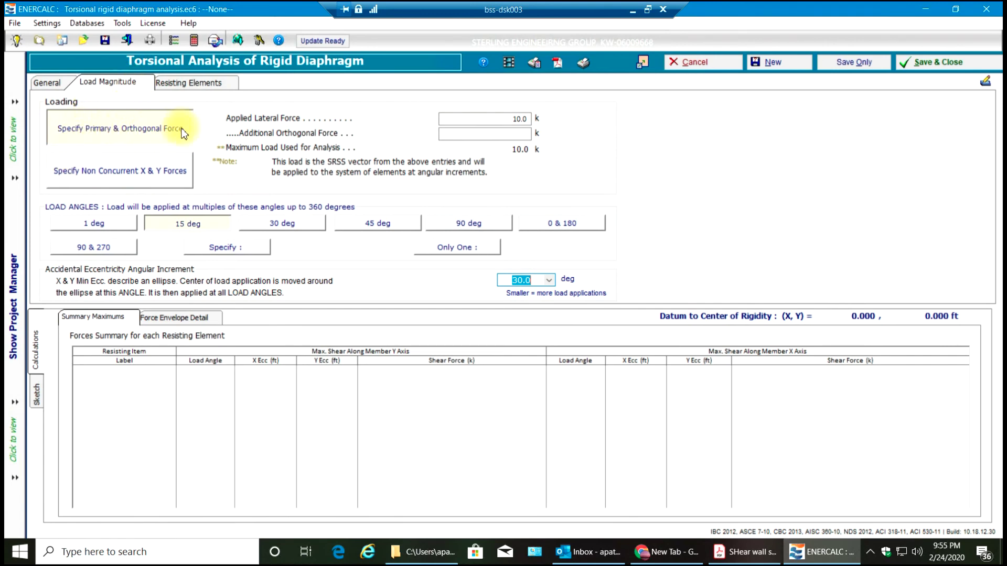
pyautogui.click(487, 119)
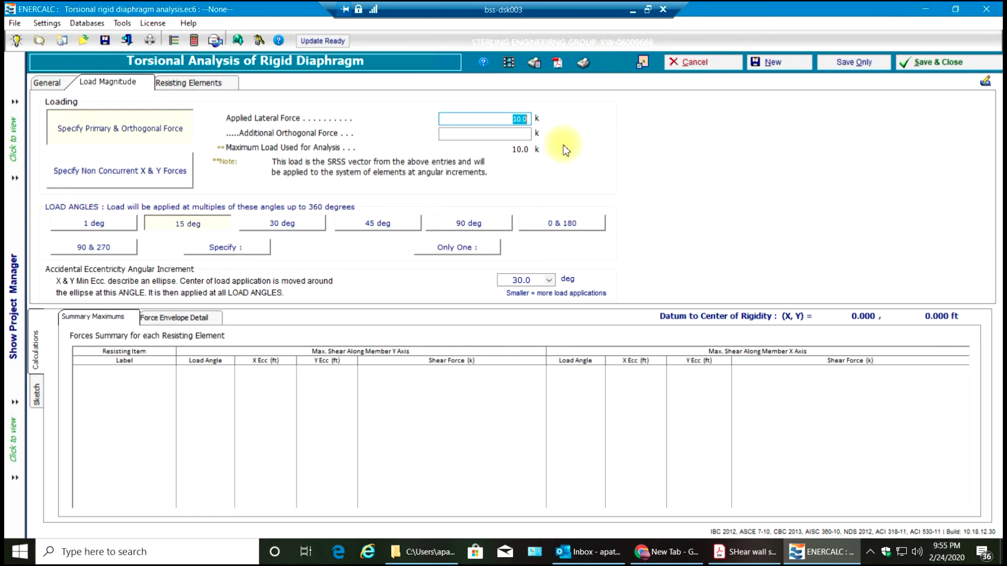
pyautogui.write('100')
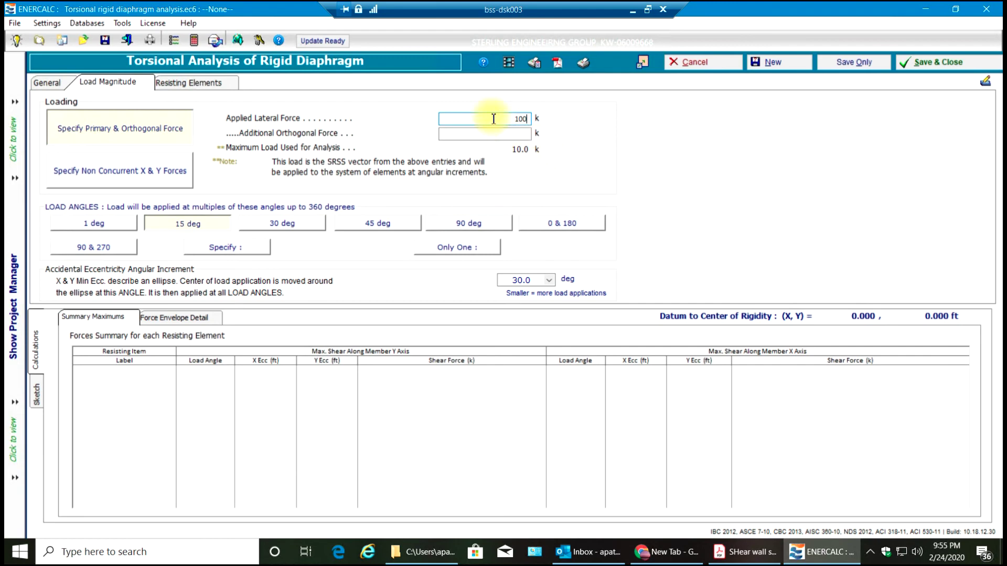
pyautogui.click(507, 136)
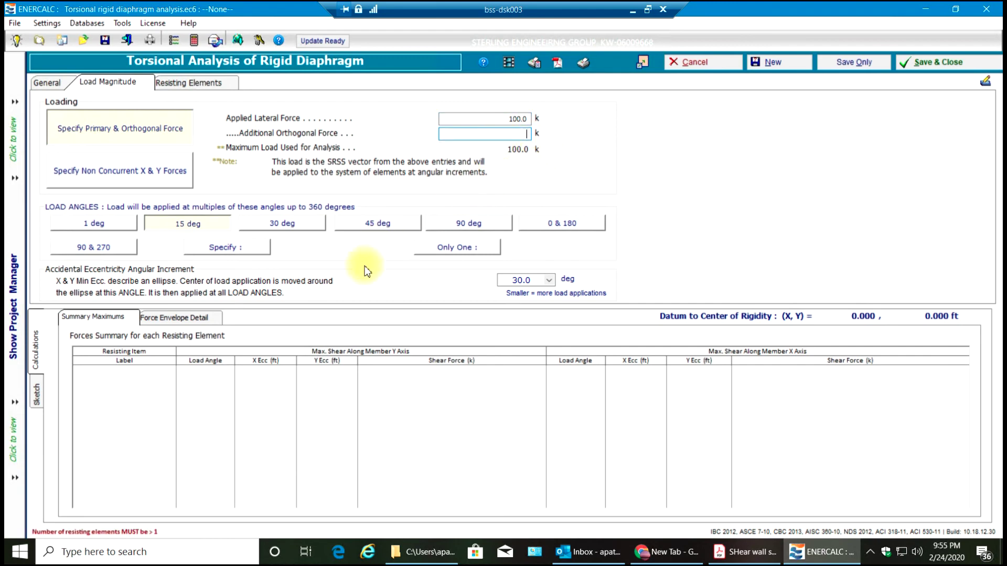
# Step: Add a wall to the resisting elements and label it 1
pyautogui.click(192, 82)
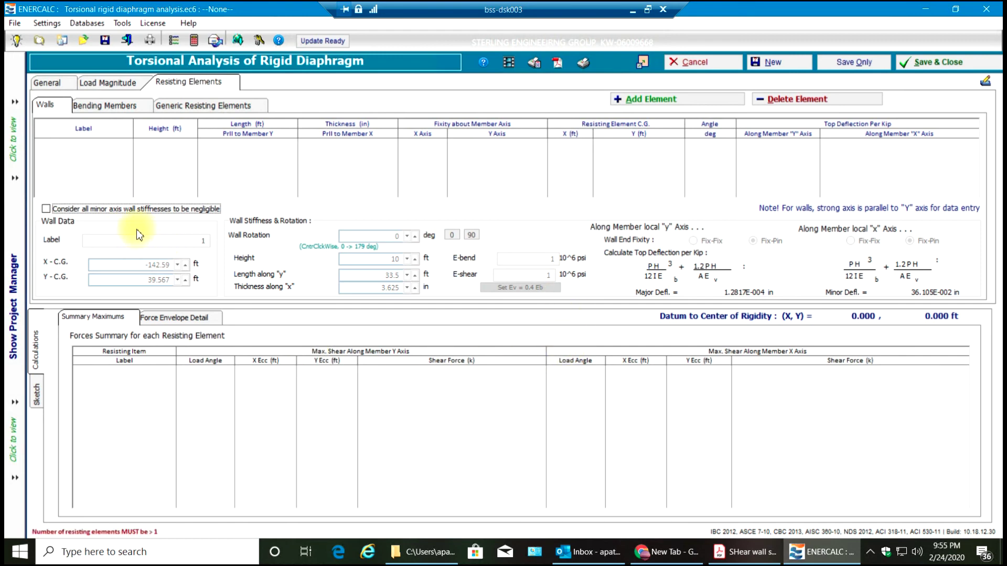
pyautogui.click(642, 96)
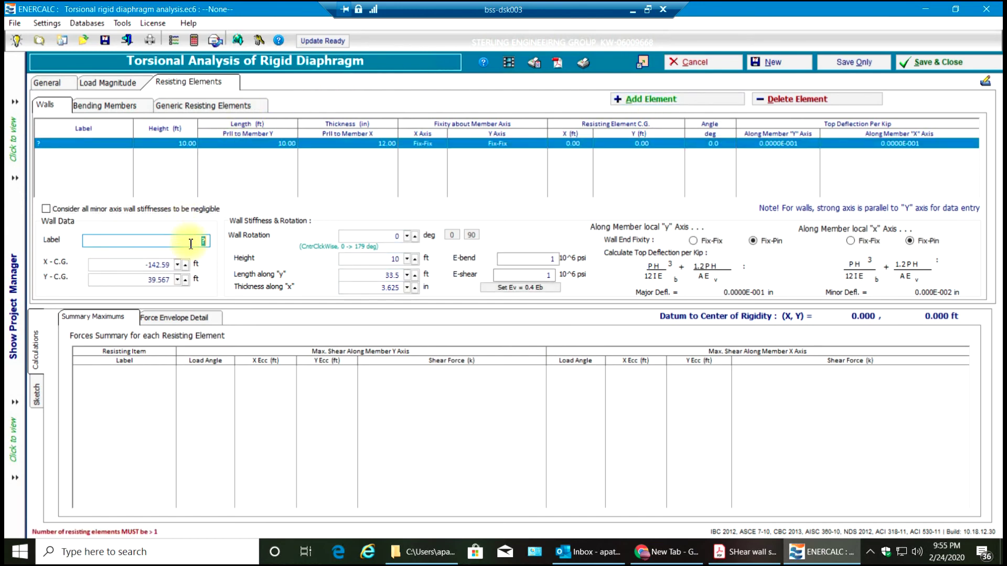
pyautogui.click(212, 243)
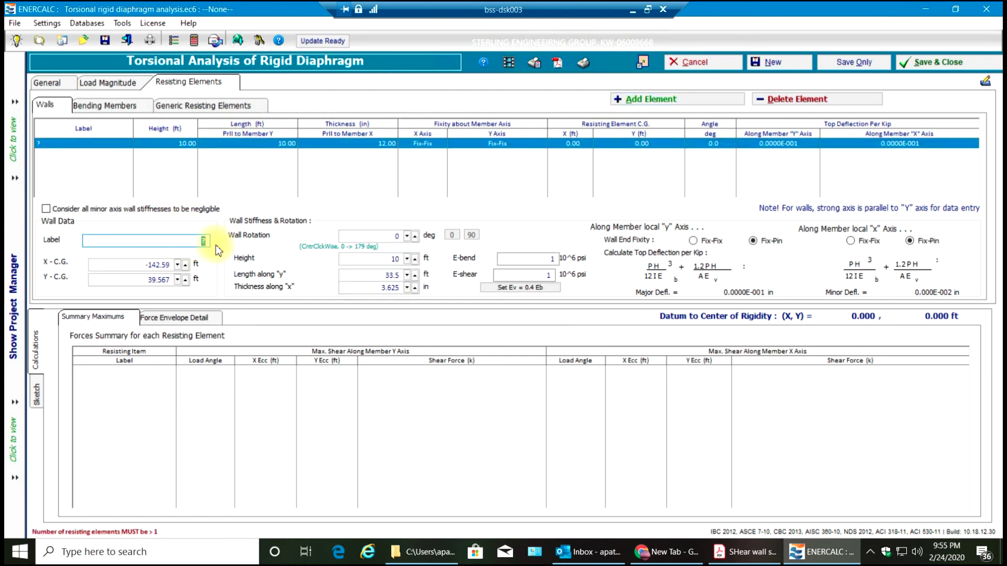
pyautogui.press('BackSpace')
pyautogui.write('1')
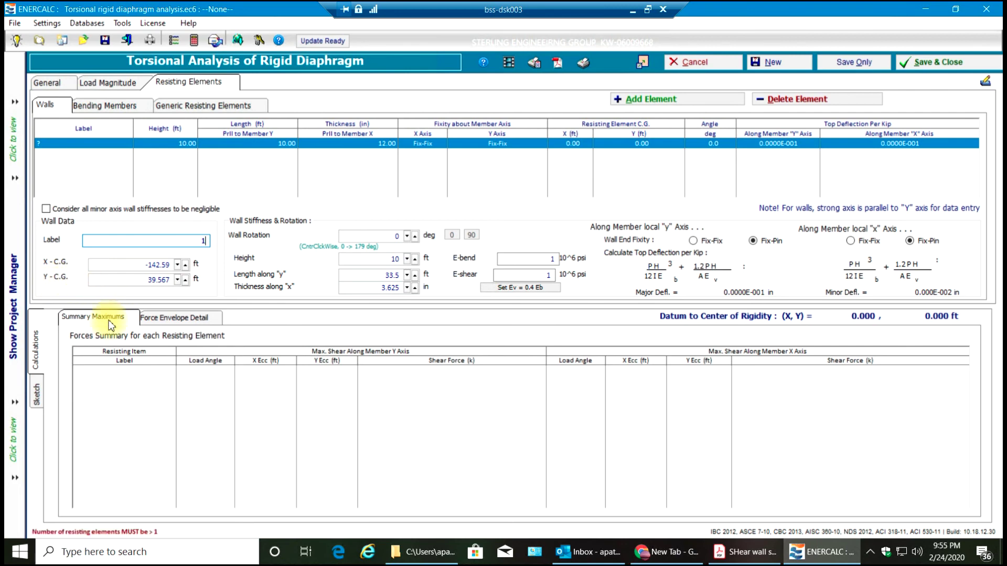
# Step: Set wall 1's centre of gravity to X = -6 ft and Y = 2.5 ft, consulting the layout in the Acrobat Reader drawing
pyautogui.click(728, 561)
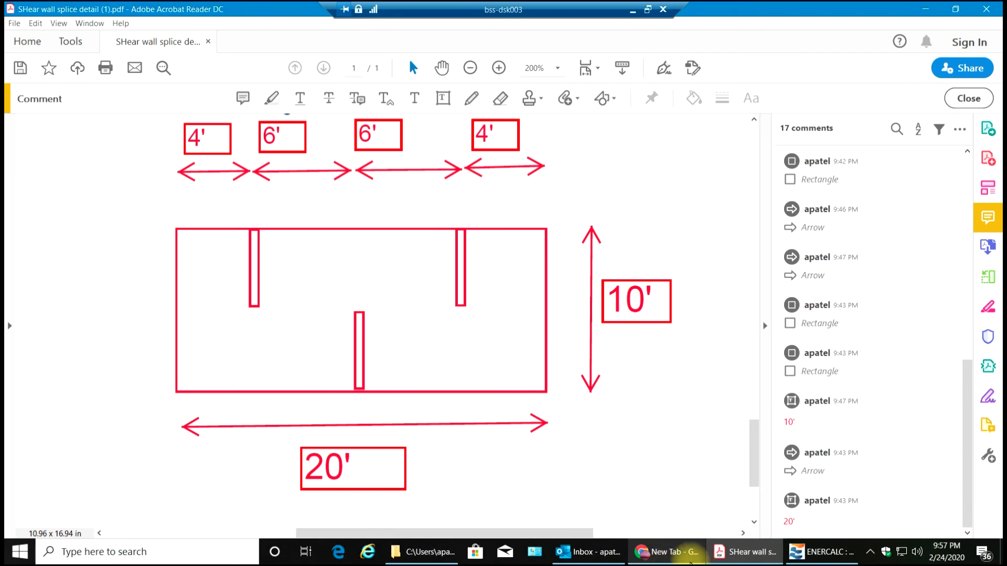
pyautogui.click(821, 552)
pyautogui.click(153, 269)
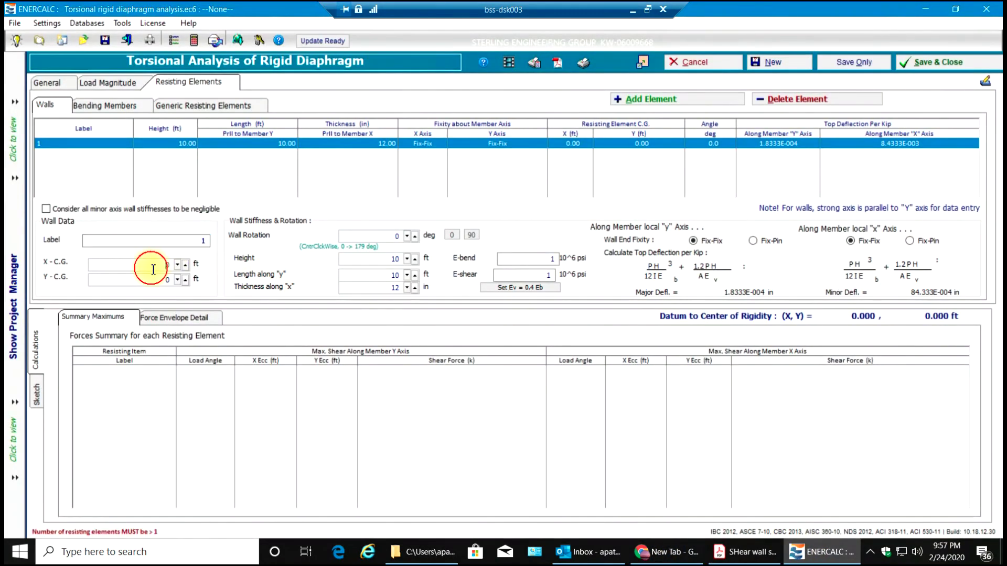
pyautogui.press('BackSpace')
pyautogui.write('-6')
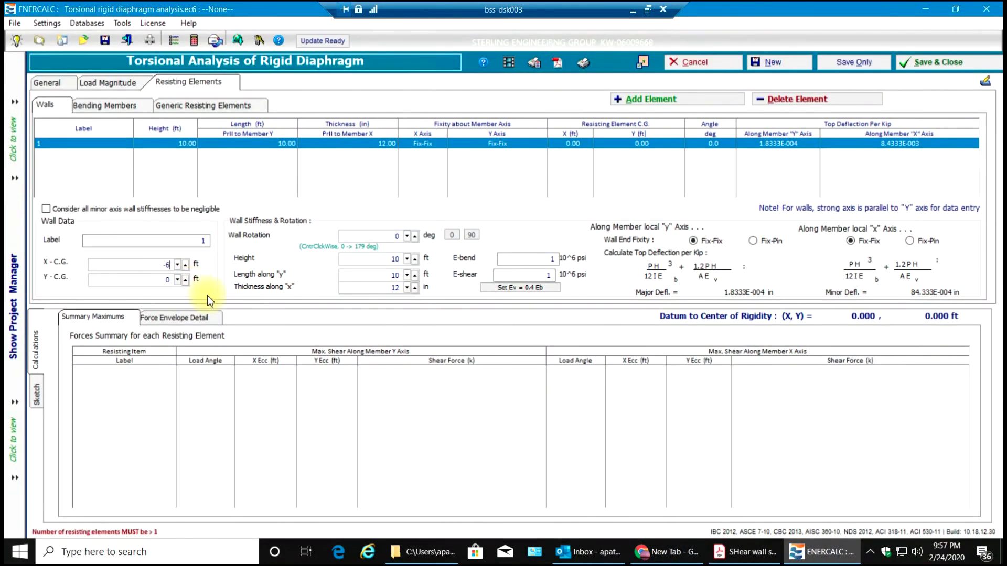
pyautogui.click(733, 558)
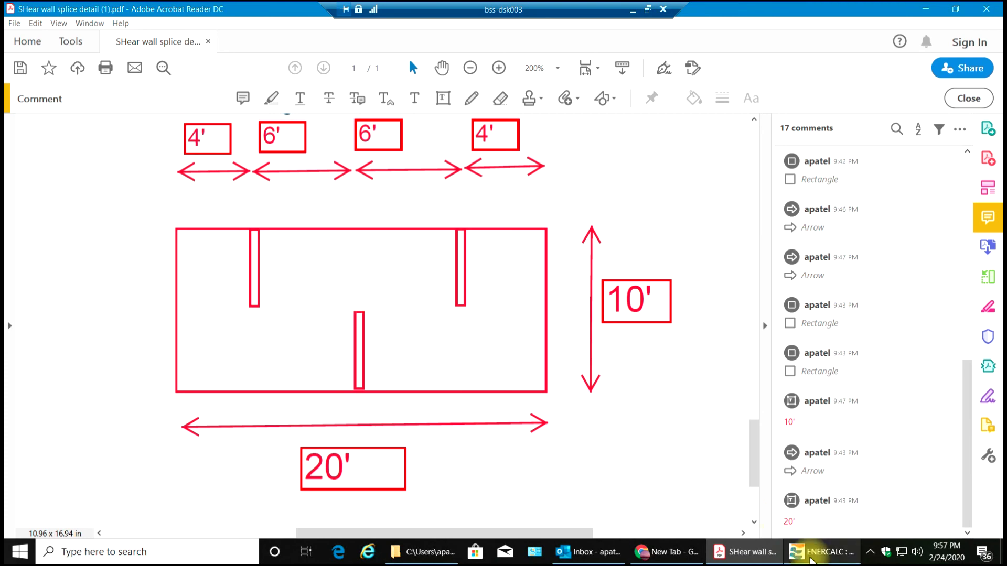
pyautogui.click(822, 552)
pyautogui.doubleClick(170, 282)
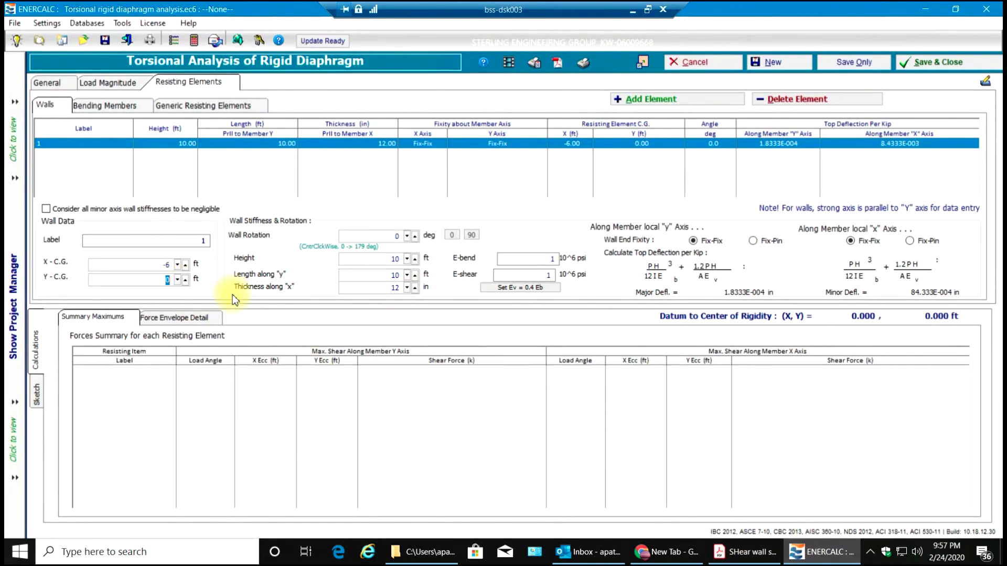
pyautogui.write('2.5')
# Step: Check the wall's orientation in the PDF drawing, set wall 1's rotation to 90 degrees and display the sketch
pyautogui.doubleClick(396, 236)
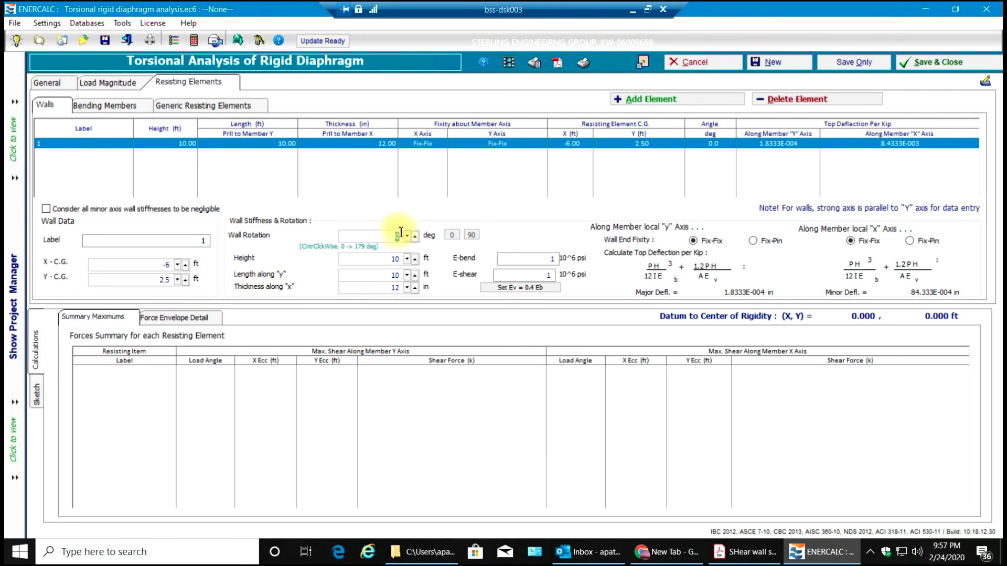
pyautogui.click(747, 552)
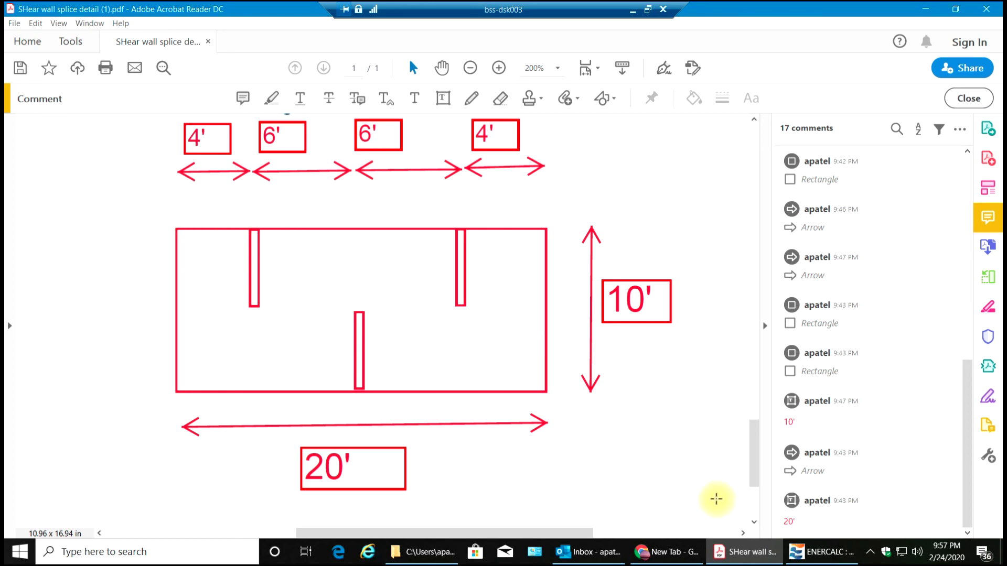
pyautogui.click(822, 552)
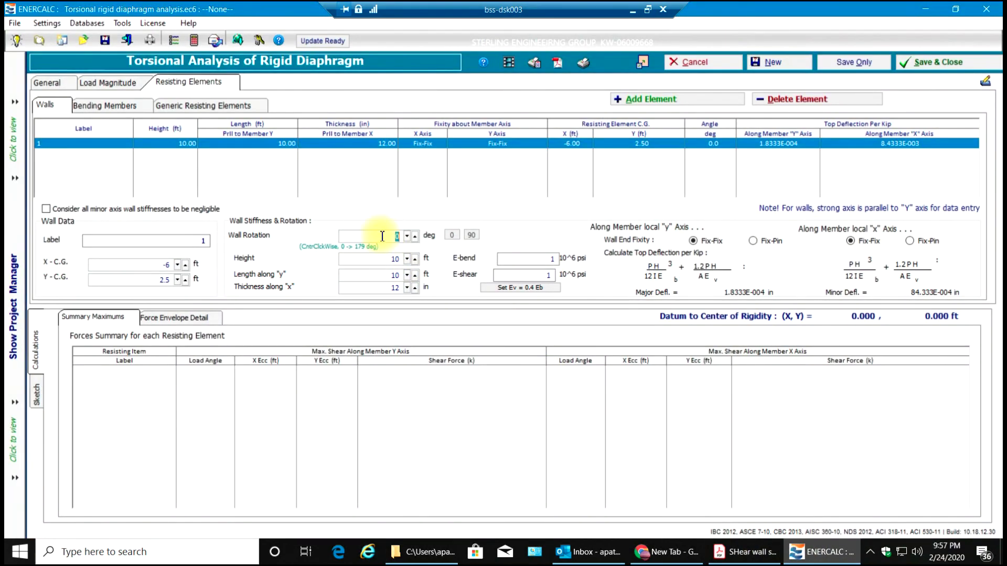
pyautogui.write('90')
pyautogui.click(36, 396)
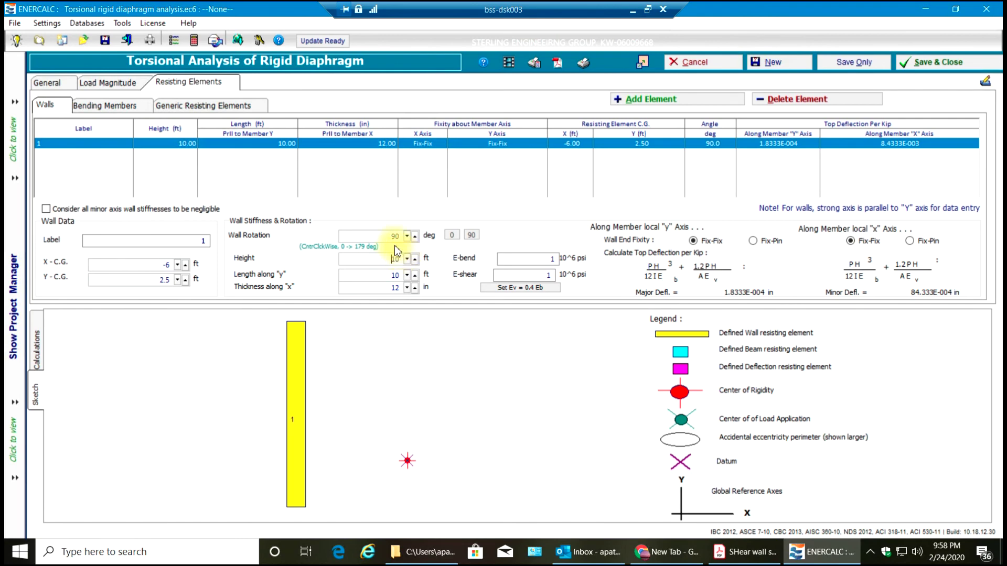
# Step: Consult the PDF drawing and set wall 1's length along y to 5 ft and its thickness along x to 6 in
pyautogui.click(392, 275)
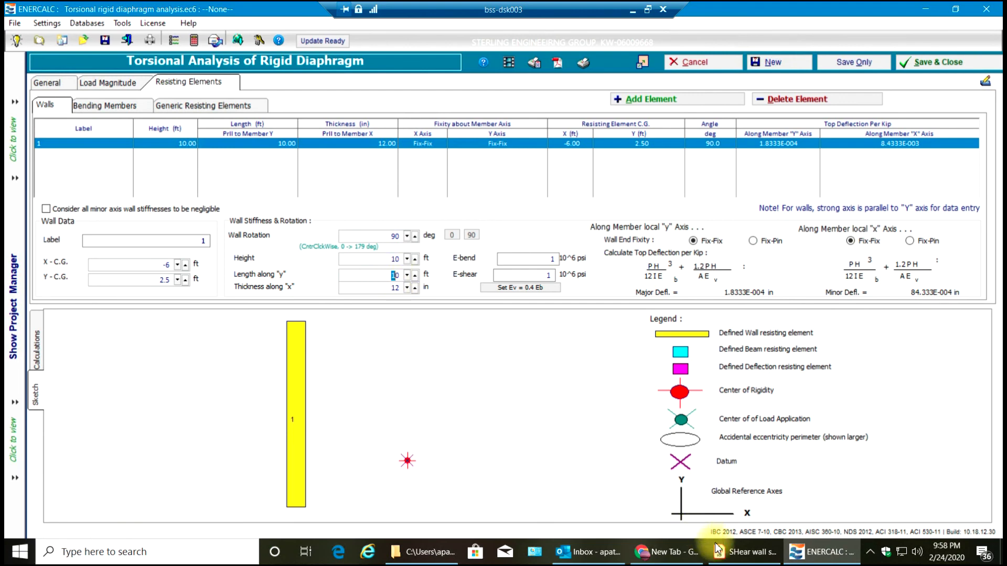
pyautogui.click(750, 551)
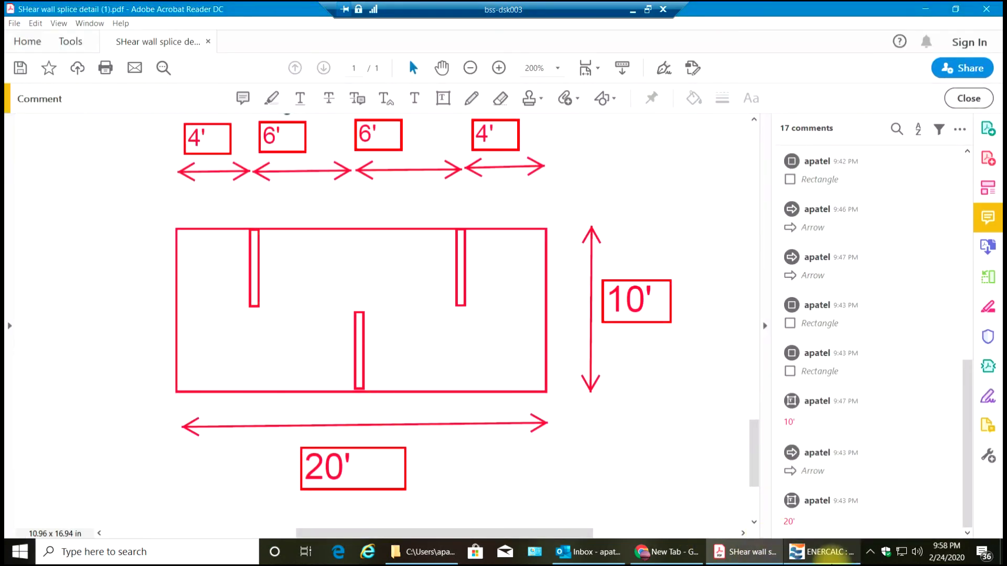
pyautogui.click(820, 552)
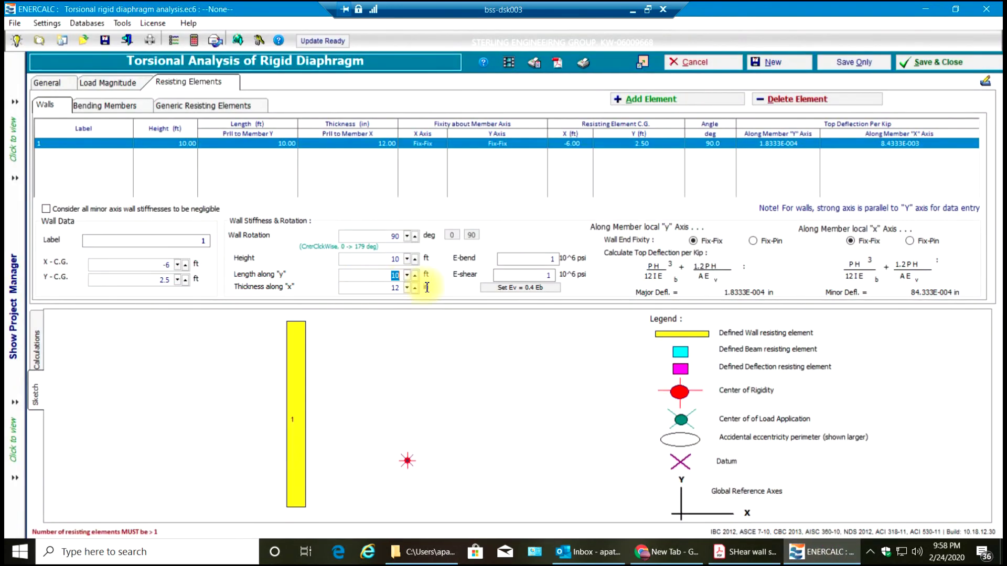
pyautogui.click(385, 287)
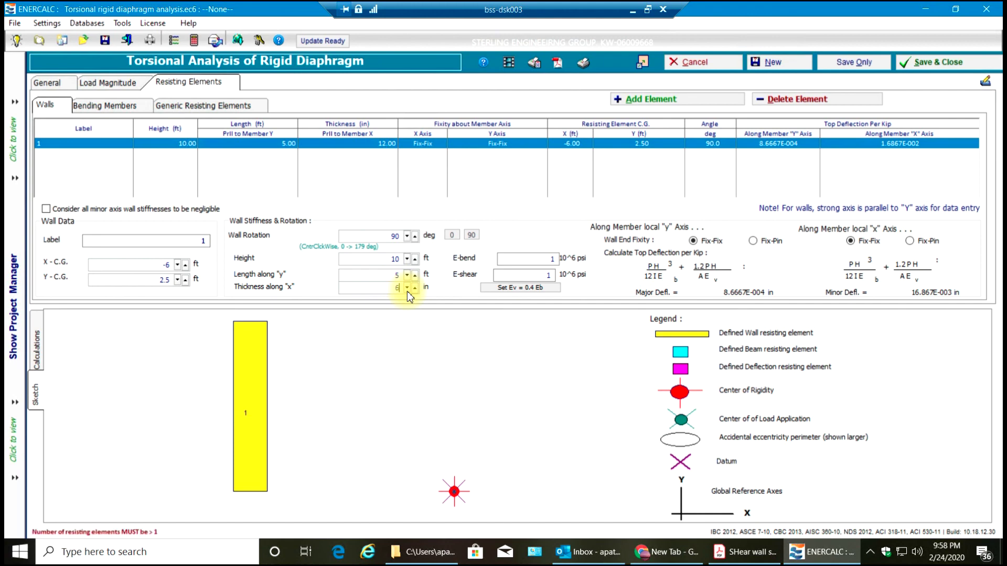
pyautogui.write('6')
pyautogui.click(389, 278)
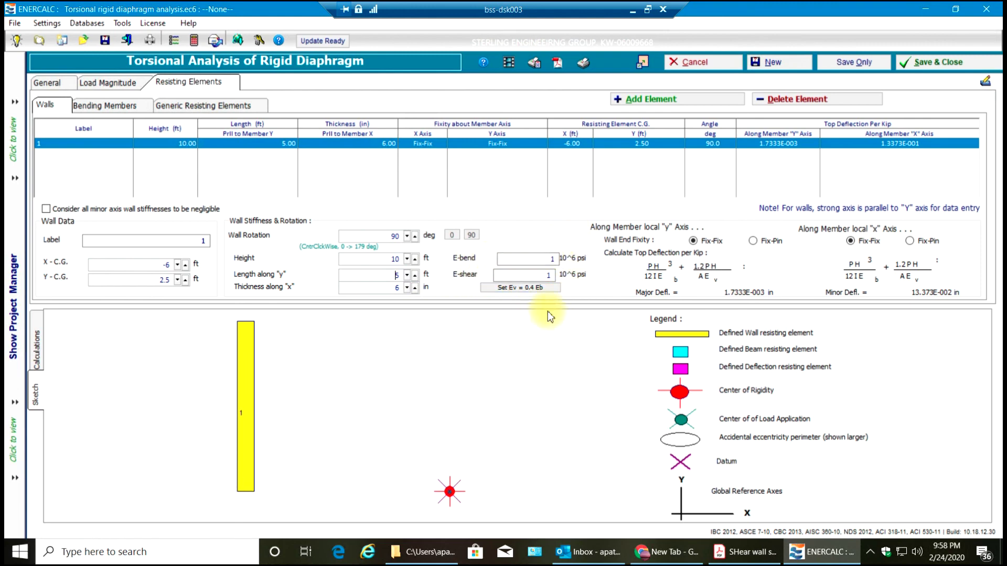
# Step: Check the layout in the Acrobat Reader drawing and set wall 1's end fixity to Fix-Pin along both its local y and x axes
pyautogui.click(728, 551)
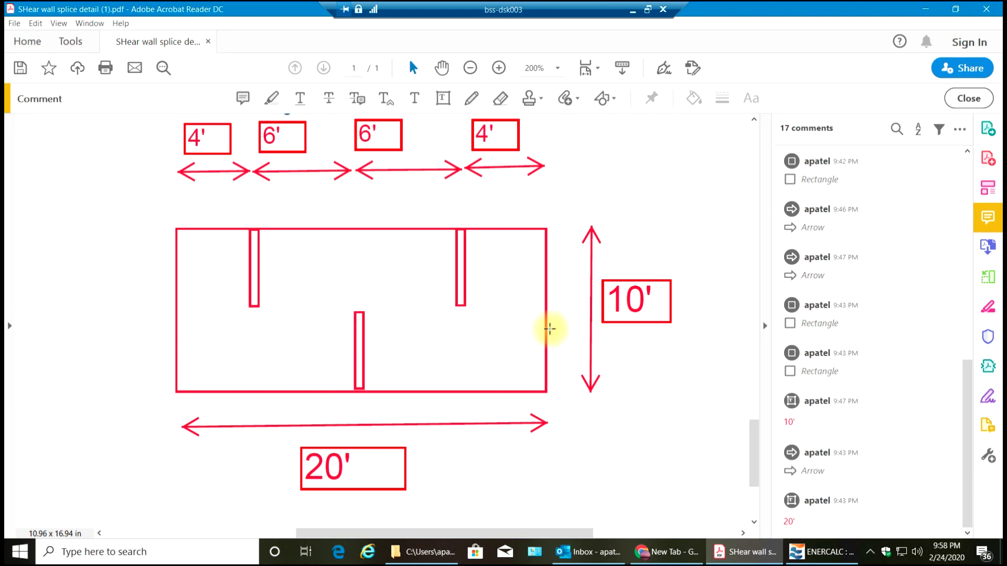
pyautogui.click(821, 552)
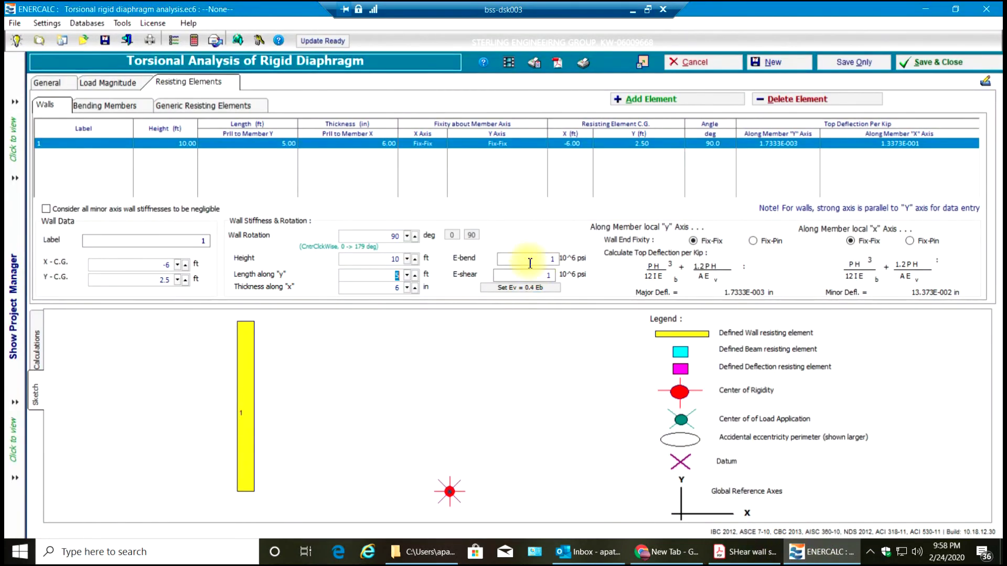
pyautogui.click(554, 278)
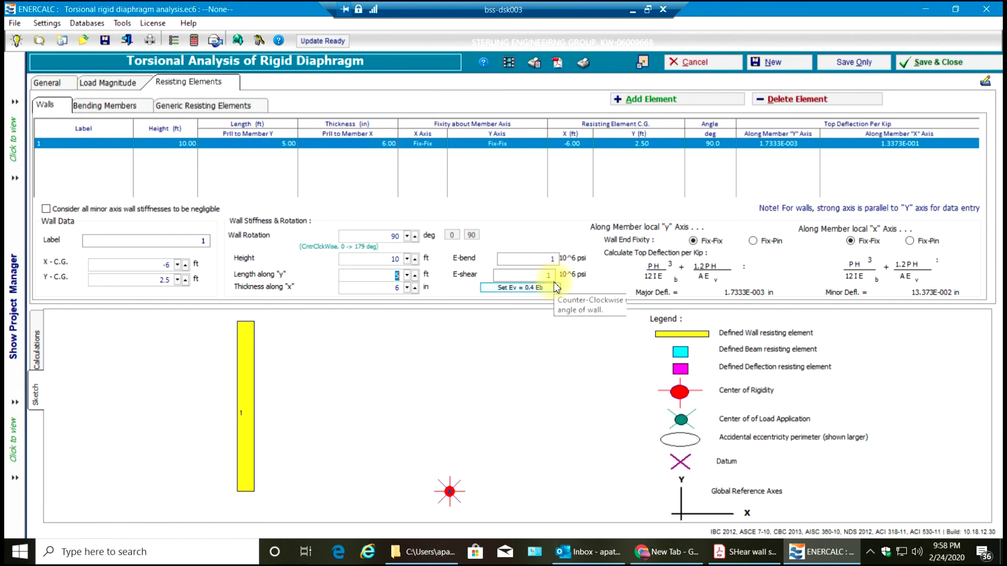
pyautogui.click(509, 262)
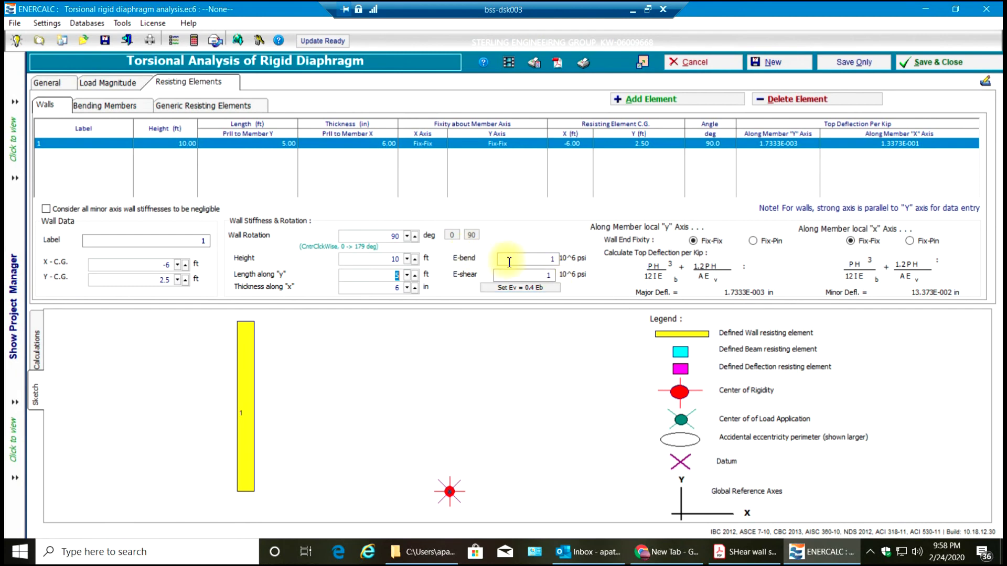
pyautogui.click(512, 272)
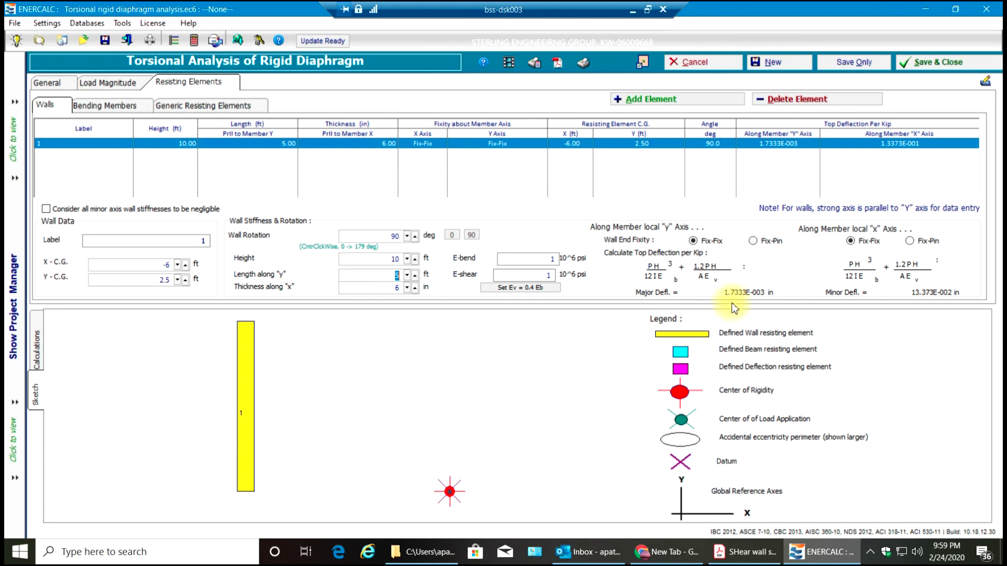
pyautogui.click(754, 241)
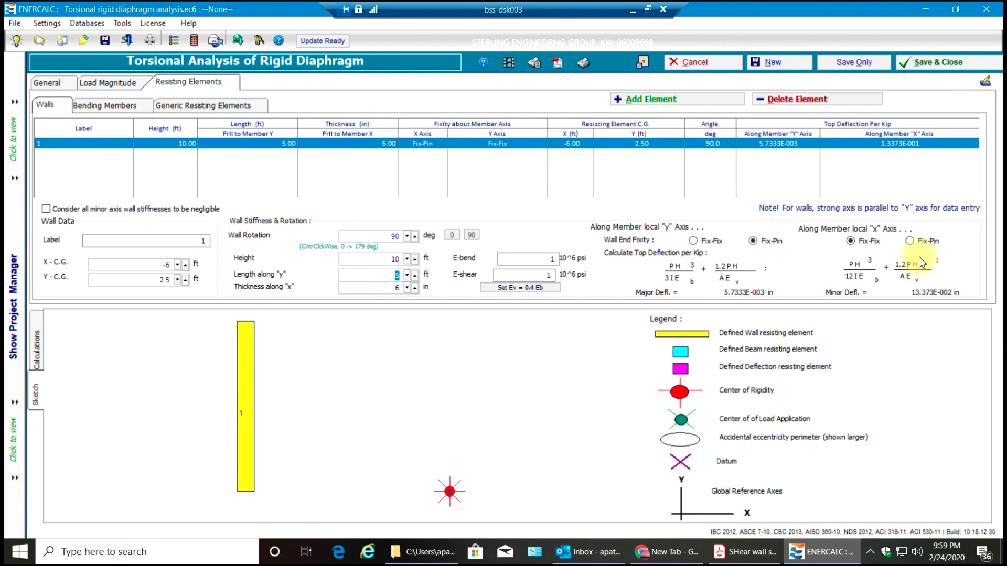
pyautogui.click(910, 242)
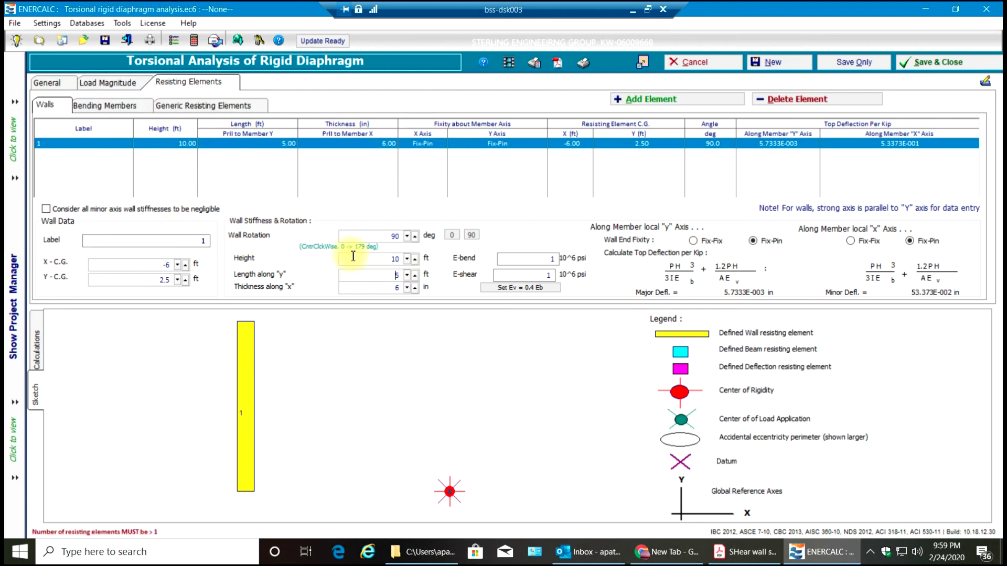
# Step: Add a second wall to the resisting elements, label it 2 and set its rotation to 90 degrees
pyautogui.click(655, 98)
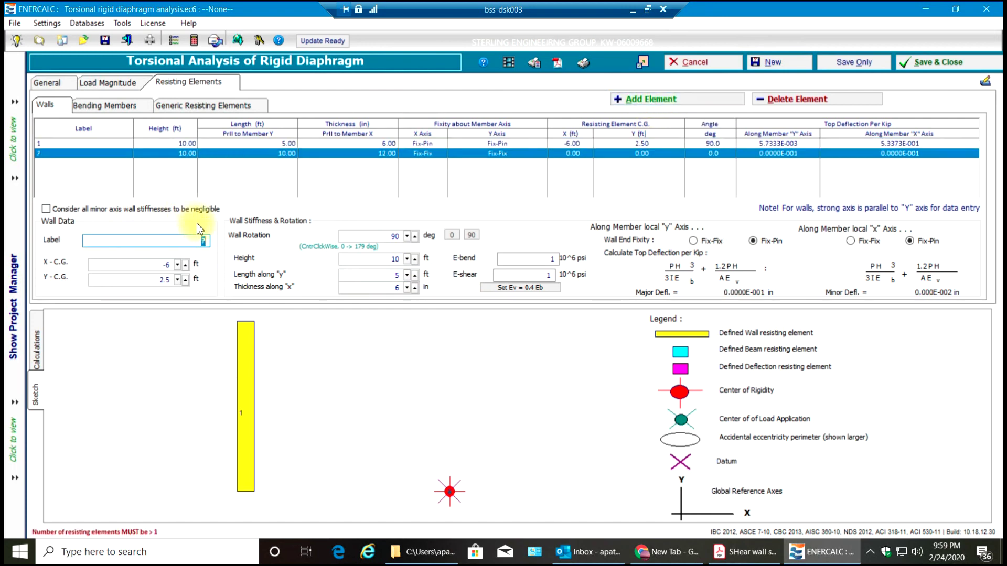
pyautogui.write('2')
pyautogui.click(167, 266)
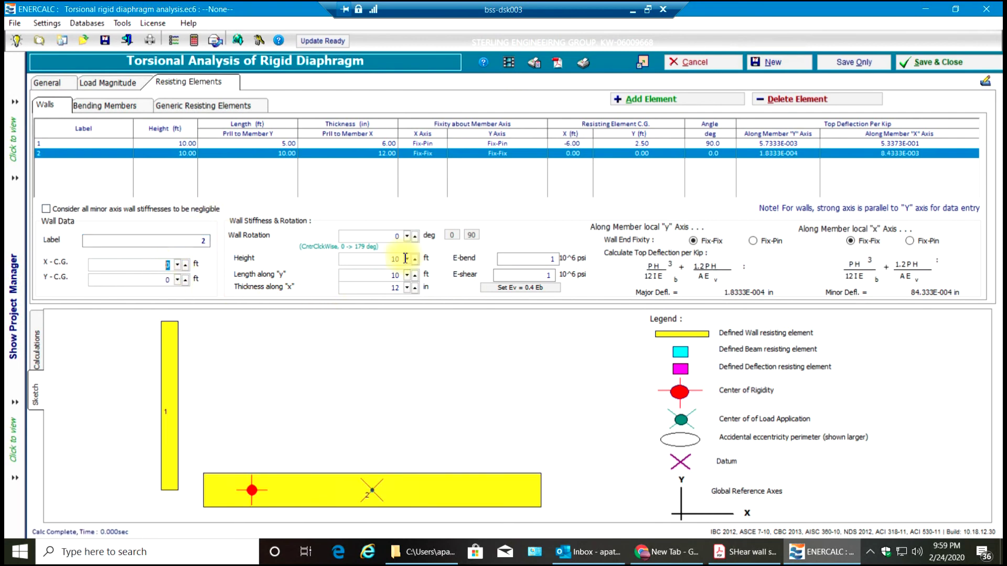
pyautogui.click(394, 235)
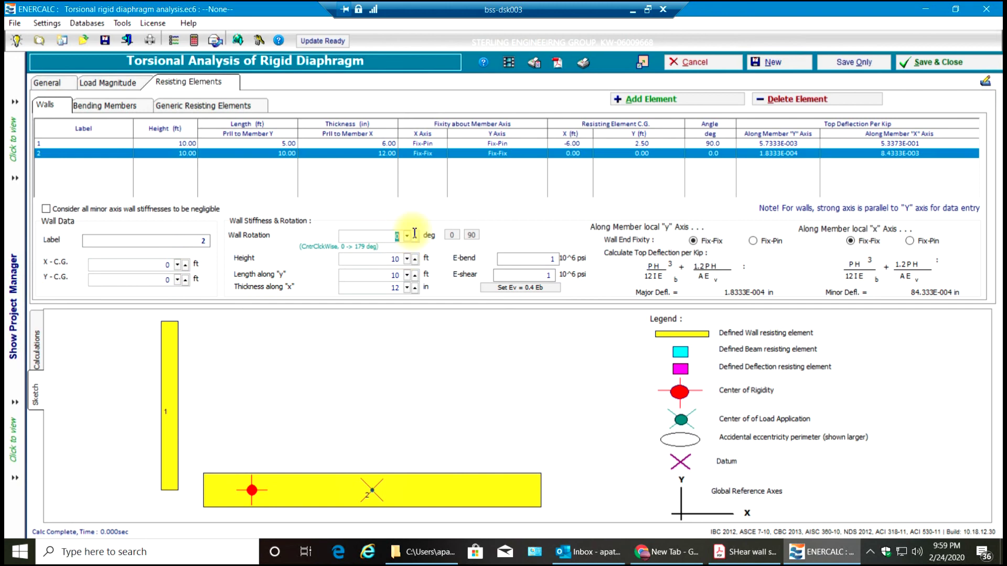
pyautogui.click(472, 236)
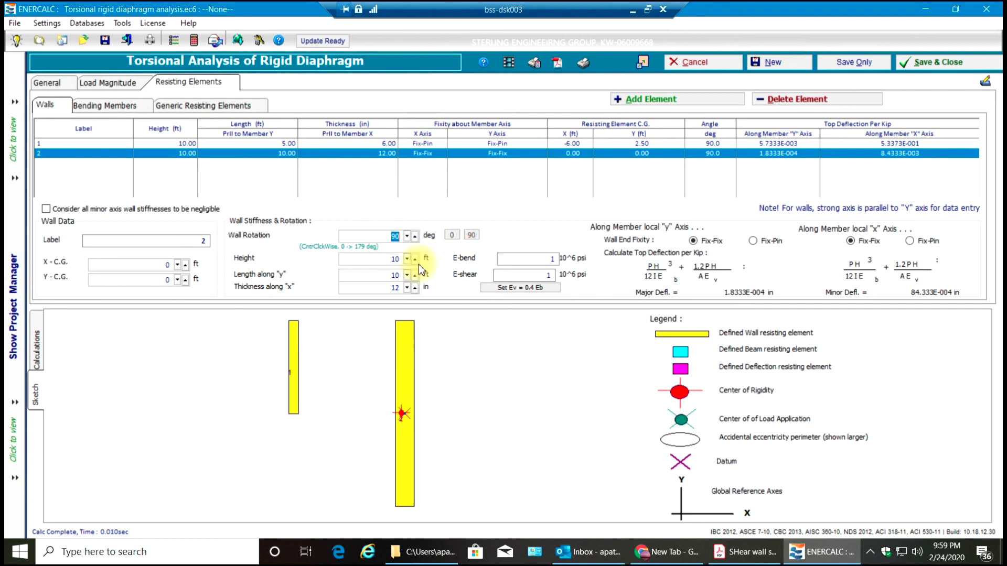
# Step: Set wall 2's thickness along x to 6 in and its length along y to 5 ft
pyautogui.click(393, 289)
pyautogui.write('6')
pyautogui.click(389, 259)
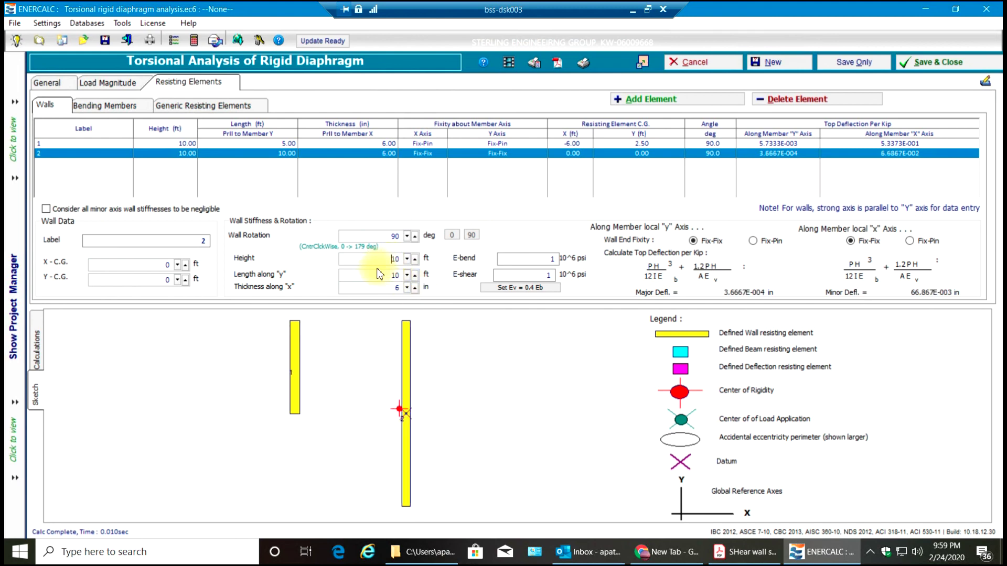
pyautogui.moveTo(378, 274); pyautogui.dragTo(414, 281)
pyautogui.write('5')
# Step: Consult the layout in the PDF drawing and set wall 2's centre of gravity to X = 6 ft and Y = 2.5 ft
pyautogui.click(145, 268)
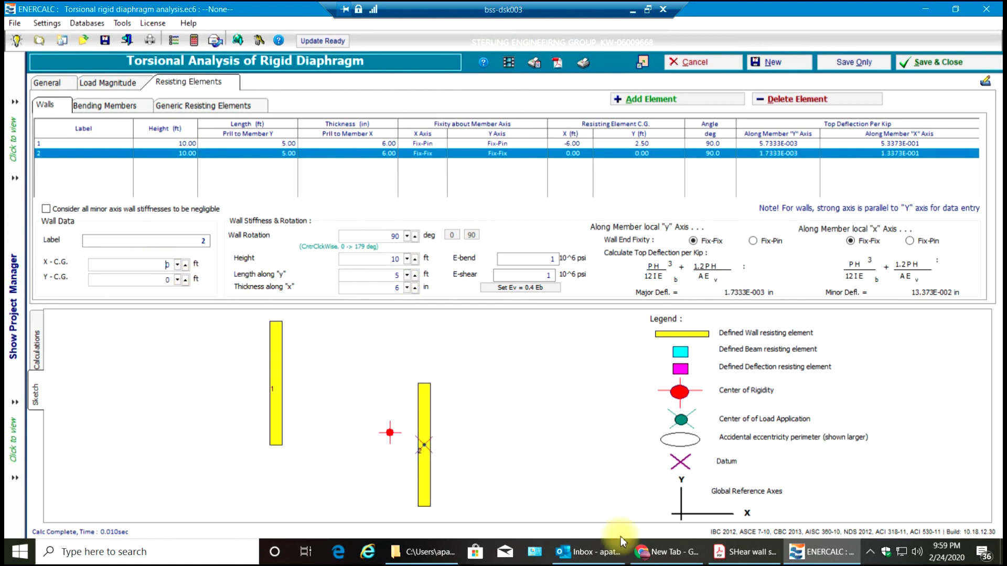
pyautogui.click(754, 558)
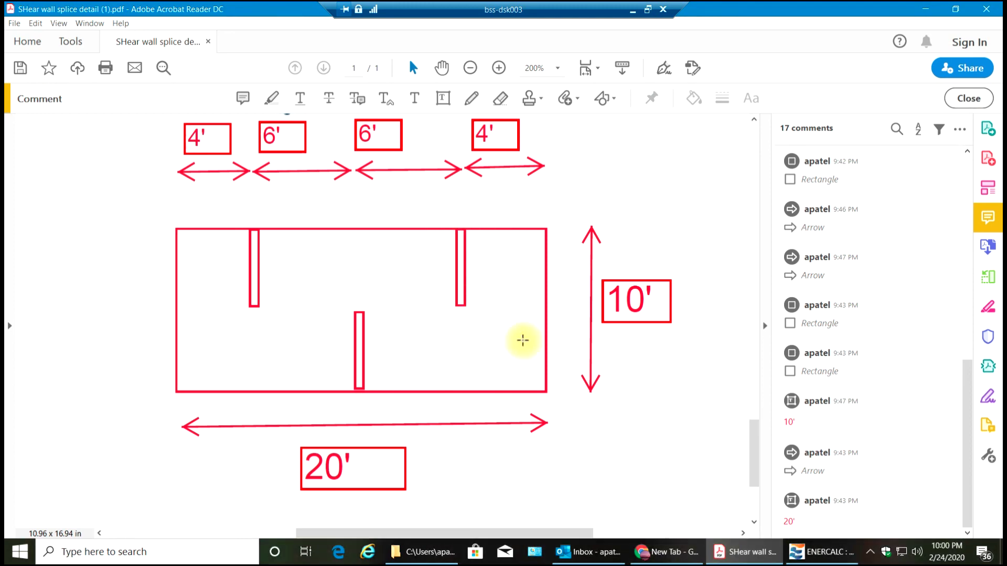
pyautogui.click(825, 553)
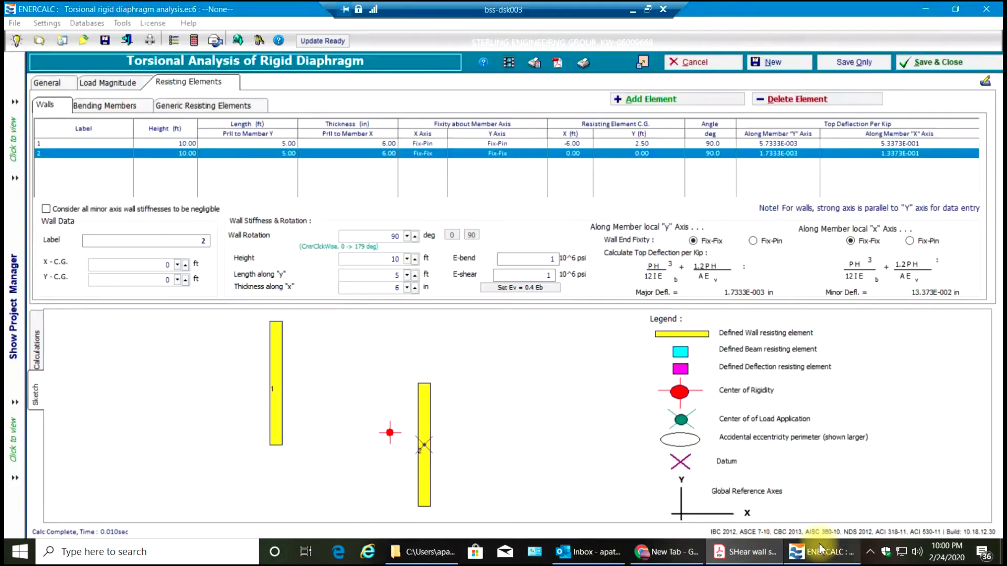
pyautogui.click(158, 268)
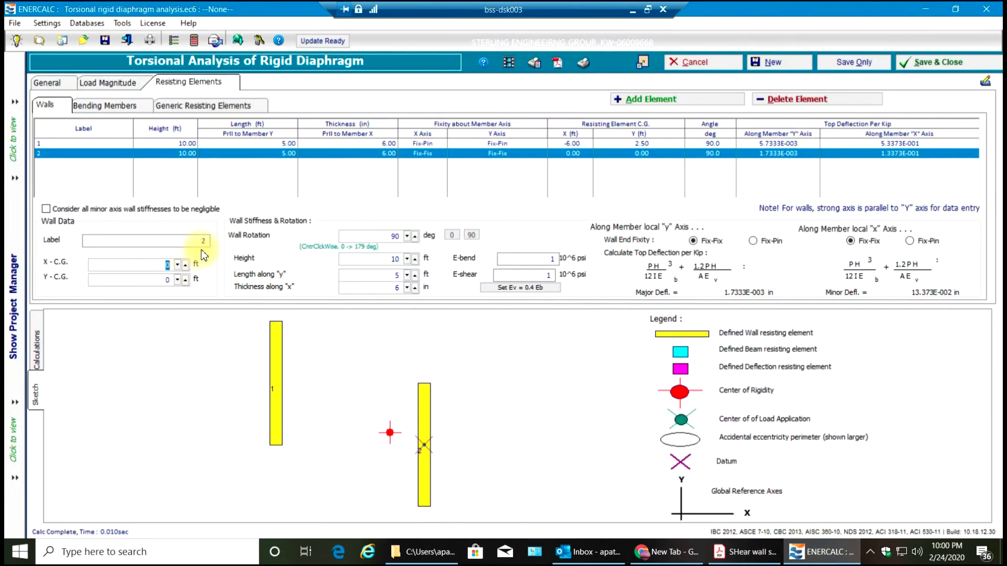
pyautogui.press('Tab')
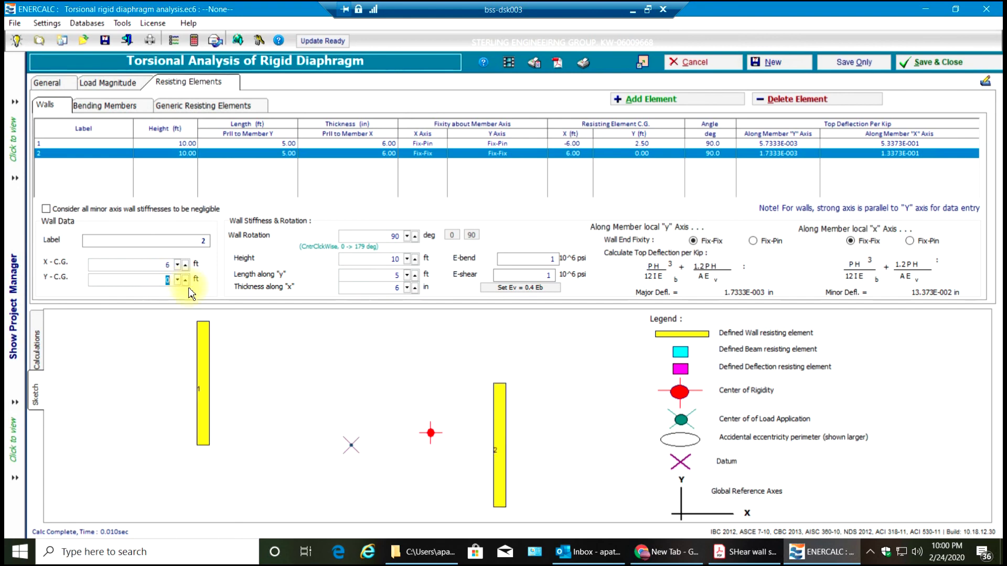
pyautogui.click(166, 266)
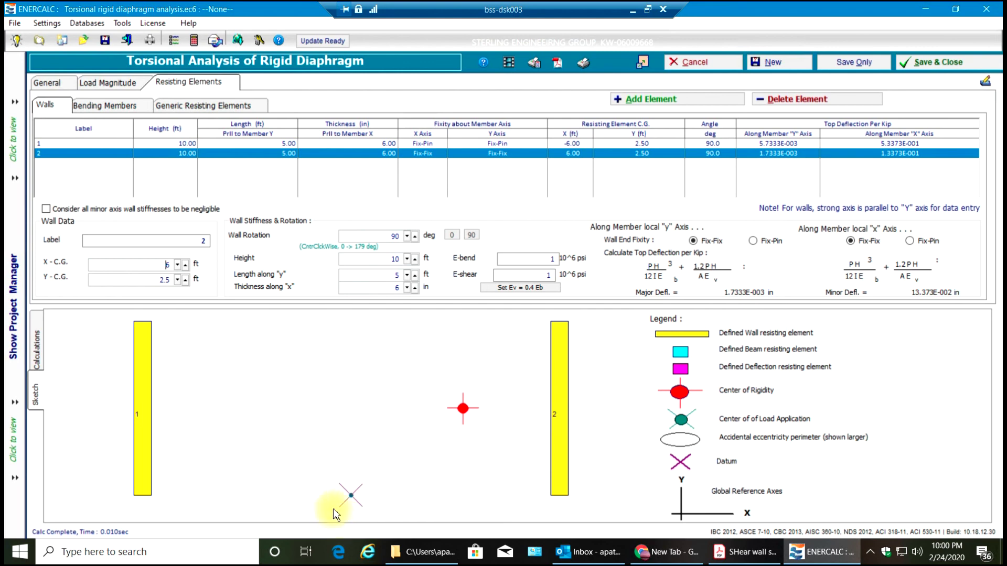
# Step: Compare the sketch with the PDF drawing and set wall 2's end fixity to Fix-Pin along both local axes
pyautogui.click(745, 552)
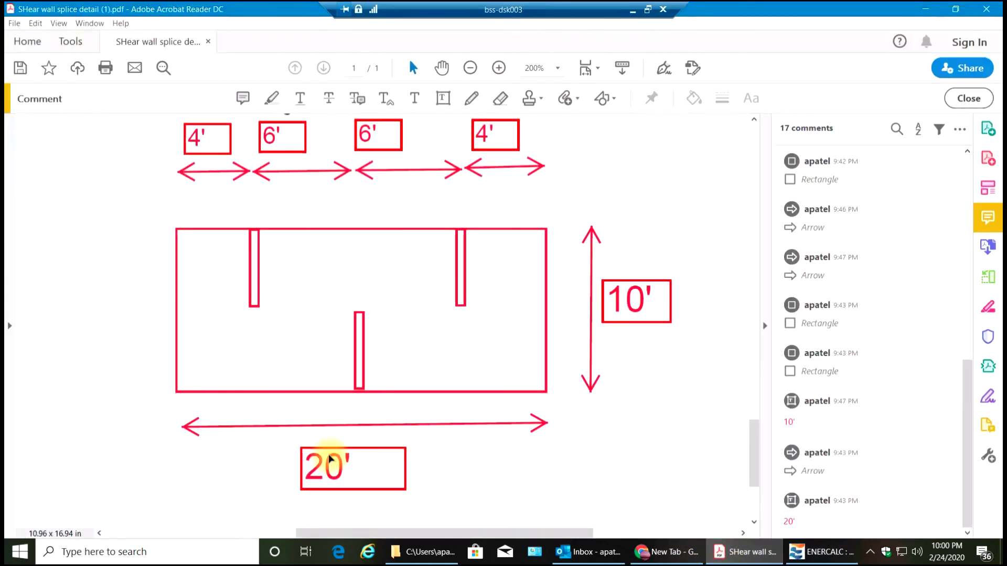
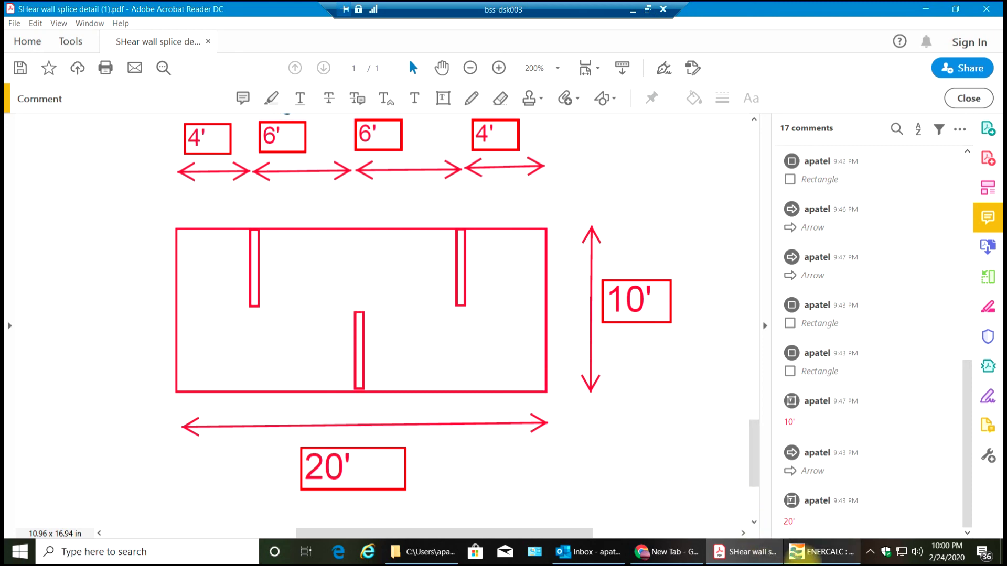
pyautogui.click(789, 557)
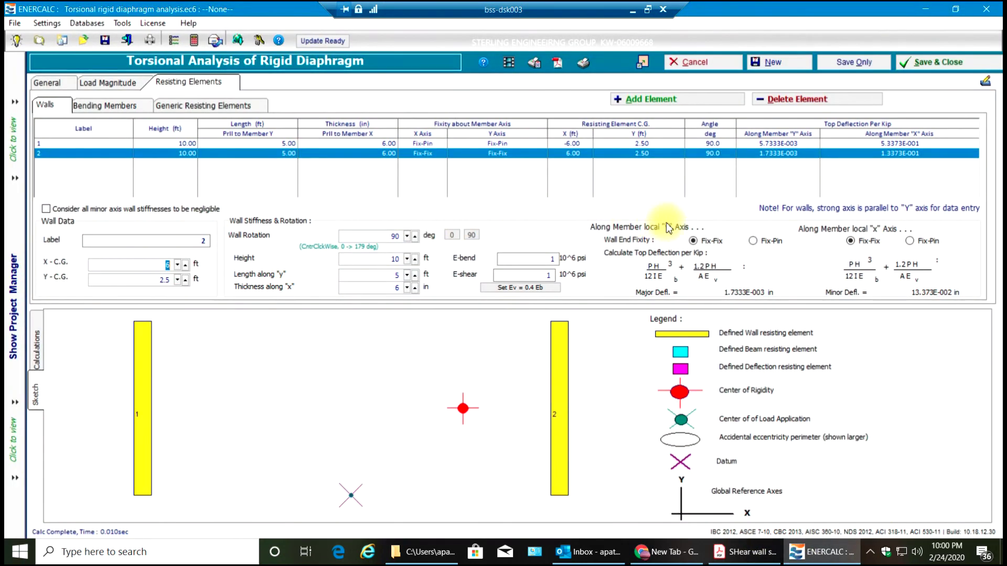
pyautogui.click(753, 240)
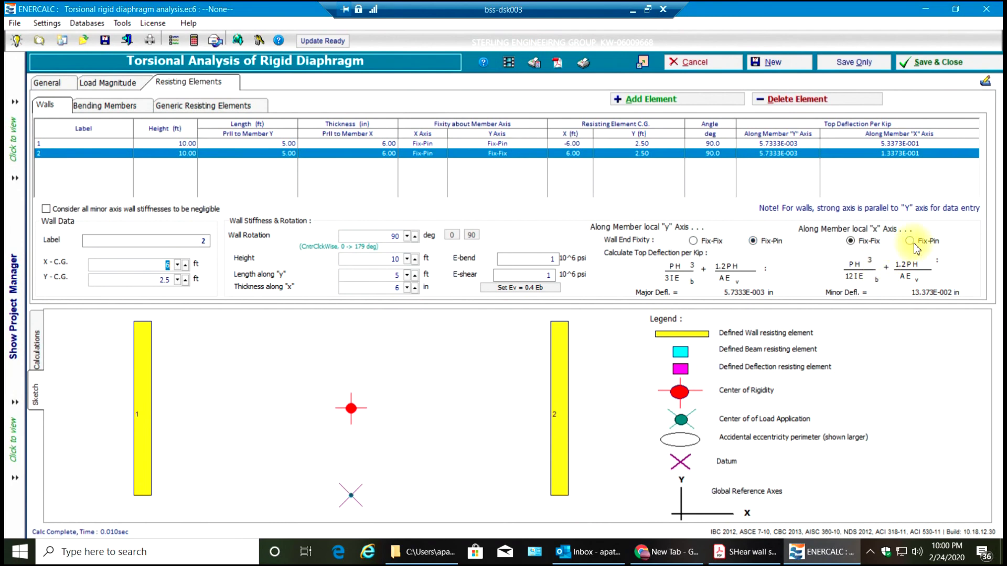
pyautogui.click(910, 241)
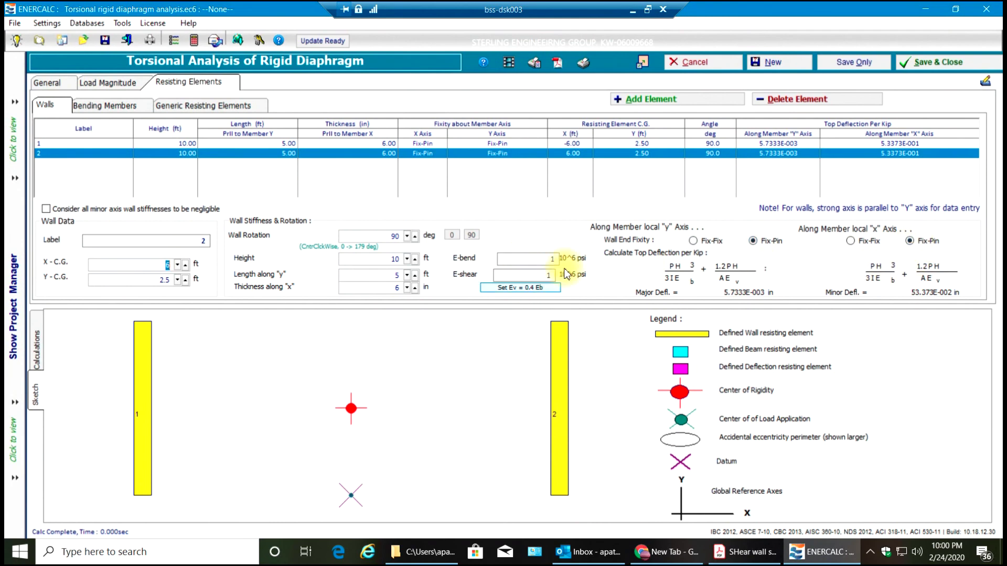
# Step: Add a wall labelled 3 with a rotation of 90 degrees, a length along y of 5 ft and a thickness along x of 6 in
pyautogui.click(671, 99)
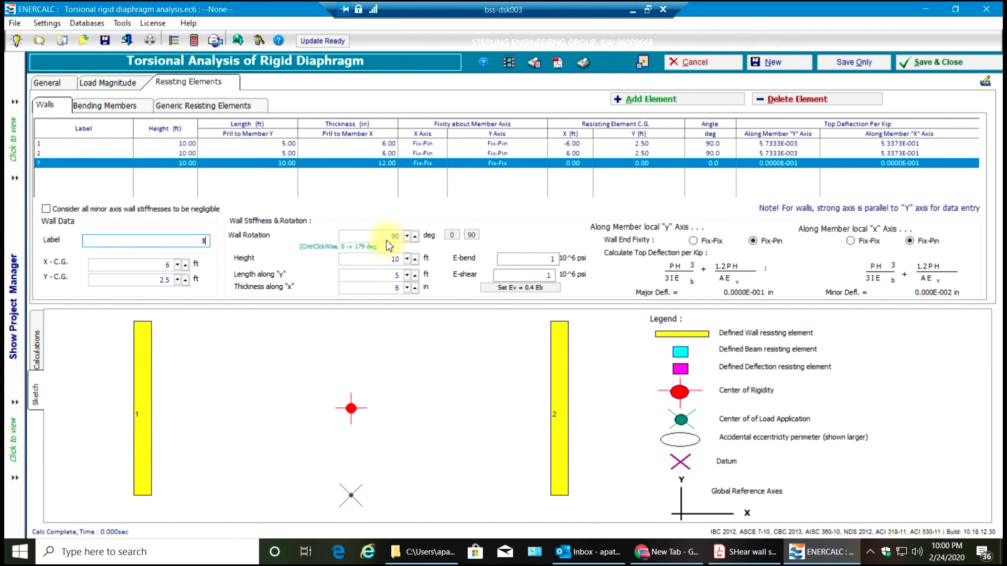
pyautogui.click(471, 235)
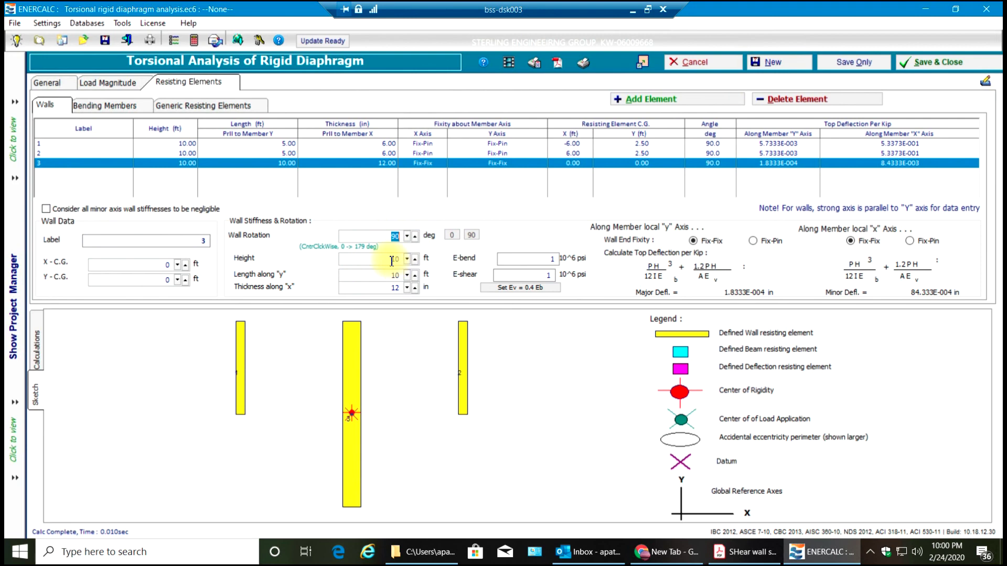
pyautogui.click(386, 275)
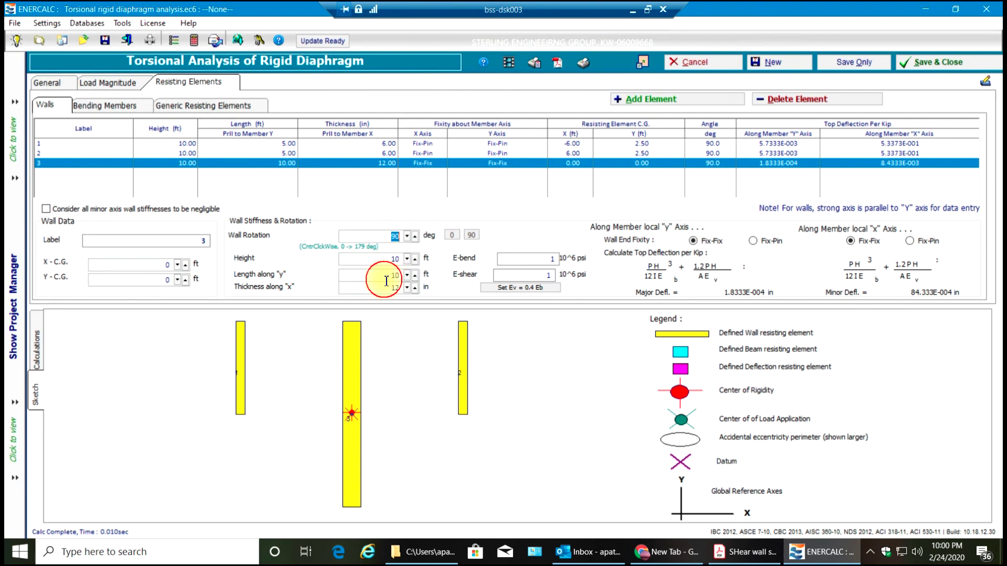
pyautogui.write('5')
pyautogui.click(381, 290)
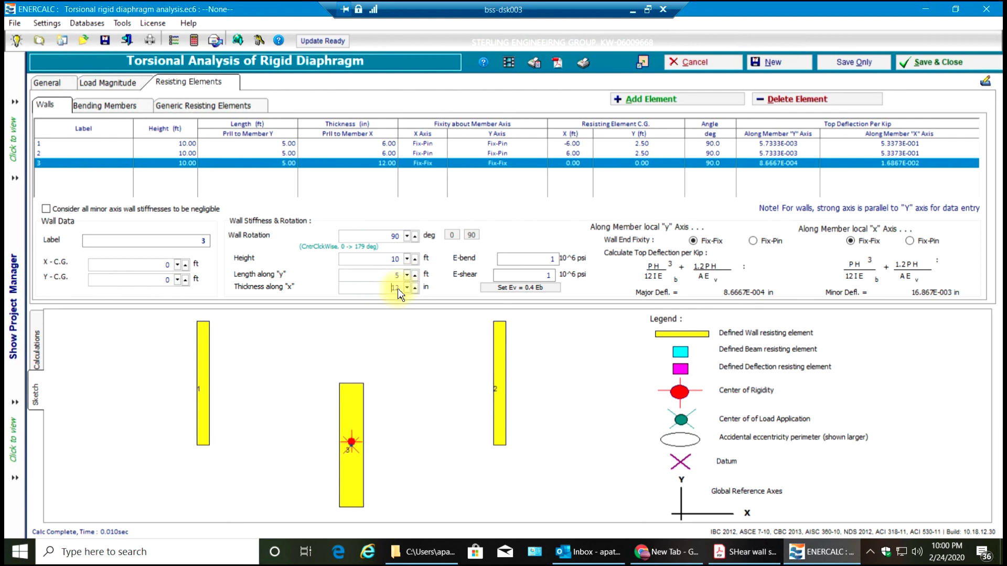
pyautogui.write('6')
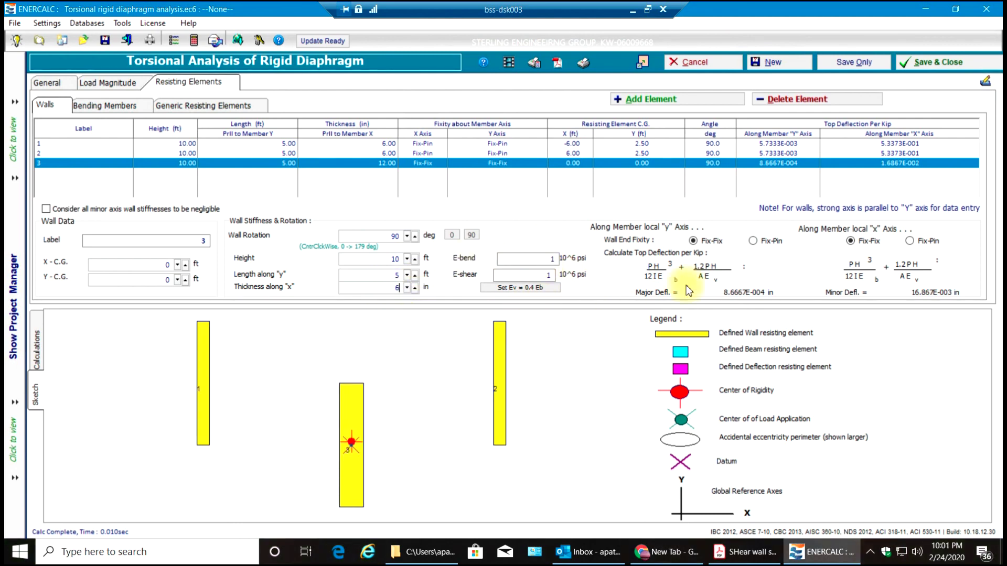
# Step: Set wall 3's end fixity to Fix-Pin along both local axes and, consulting the PDF drawing, its Y centre of gravity to -2.5 ft
pyautogui.click(753, 241)
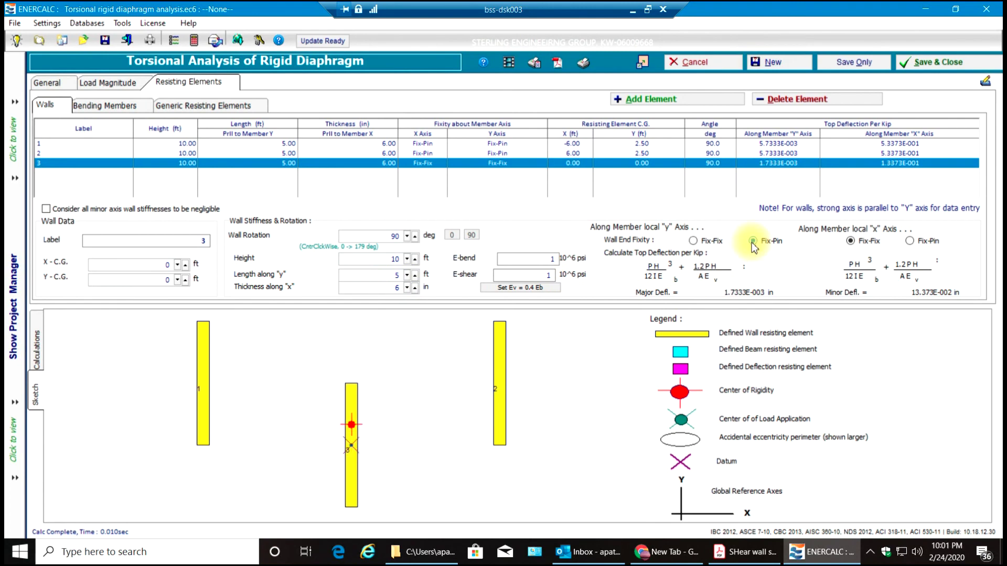
pyautogui.click(910, 241)
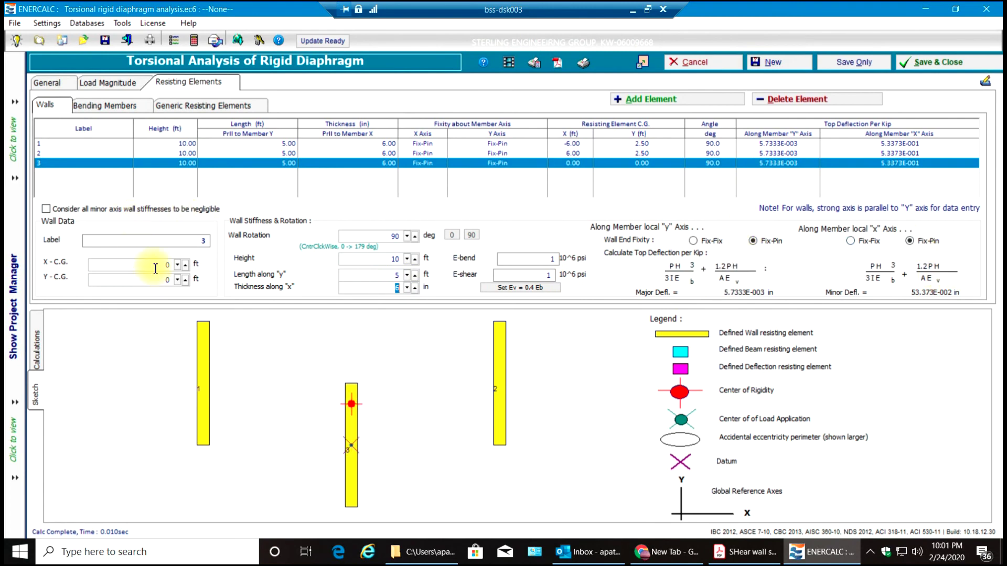
pyautogui.click(745, 552)
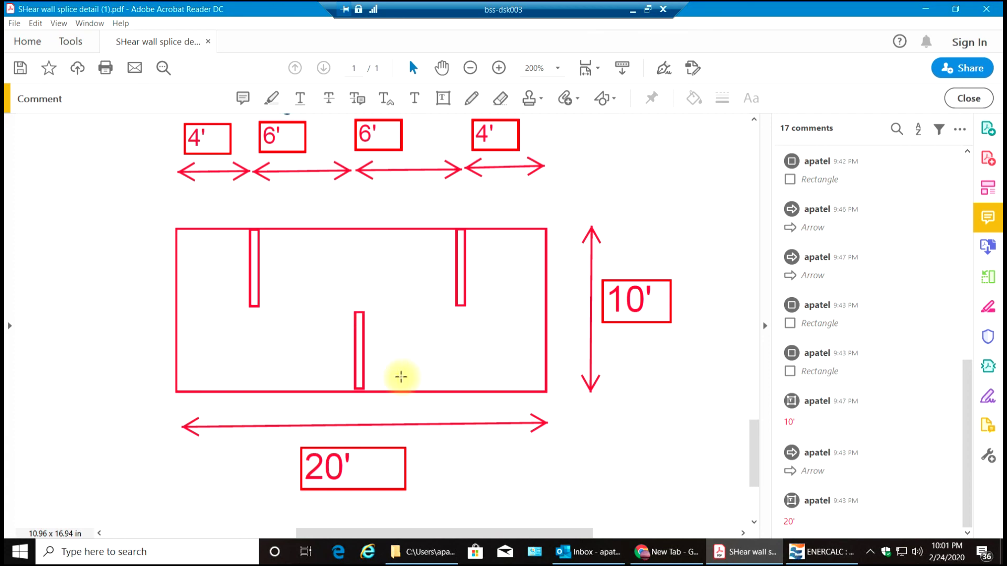
pyautogui.click(812, 560)
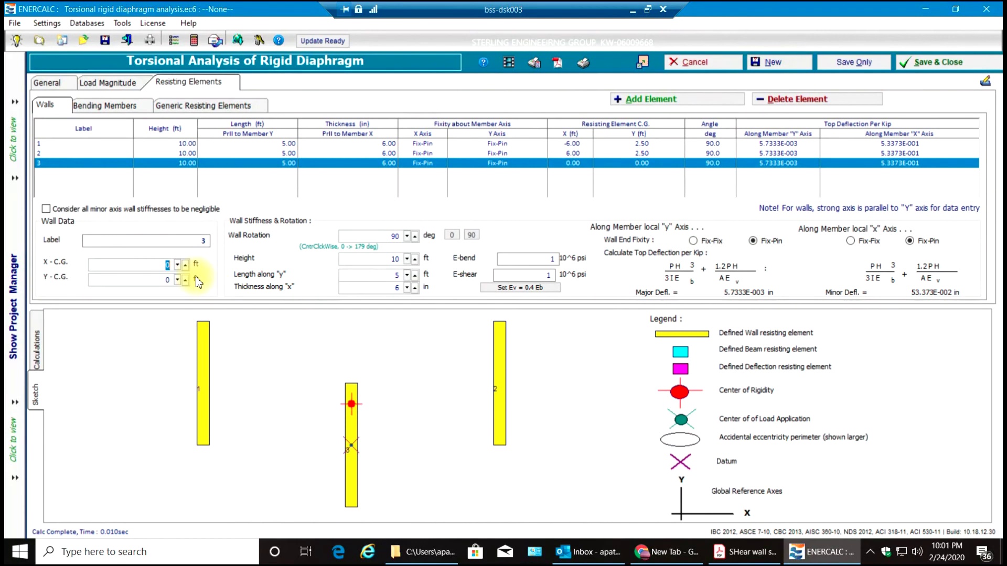
pyautogui.click(145, 280)
pyautogui.press('BackSpace')
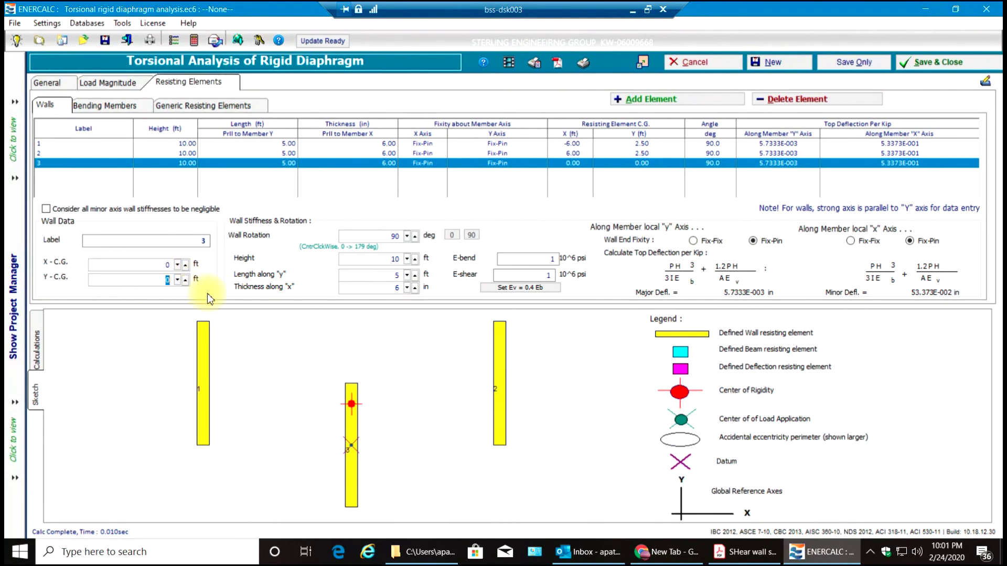
pyautogui.write('-2.5')
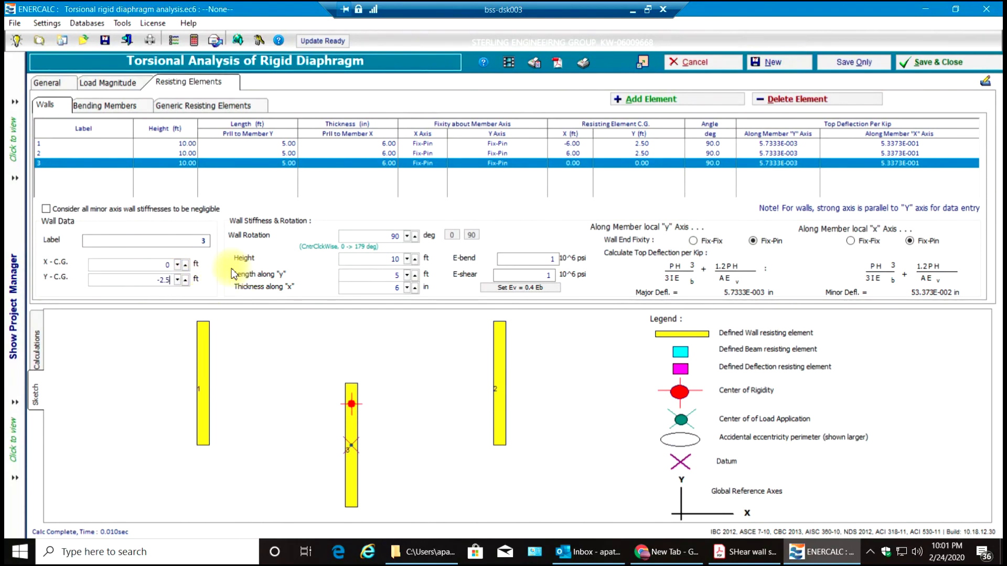
pyautogui.click(159, 265)
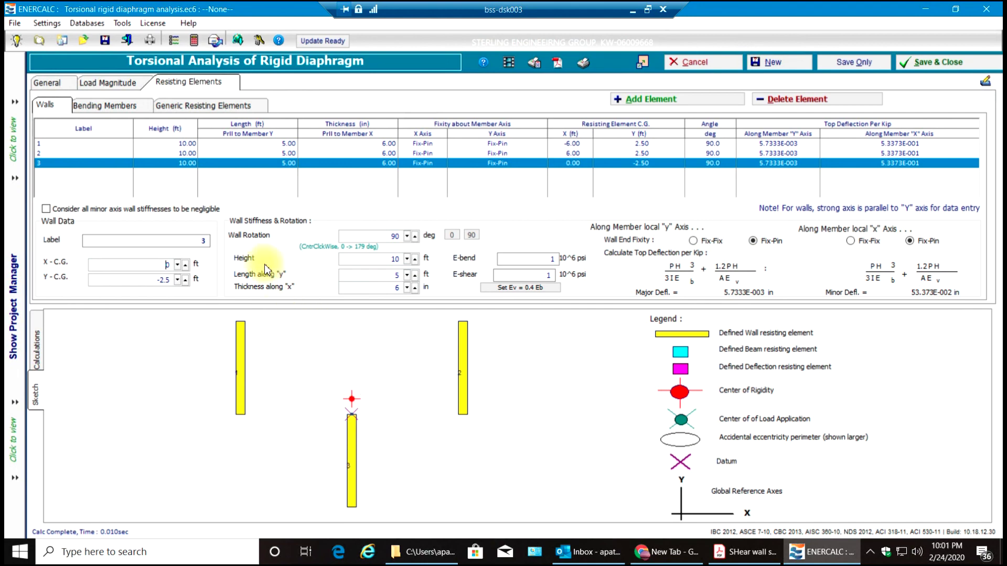
# Step: Set the load angles for the applied lateral force to 90 & 270 degrees
pyautogui.click(96, 84)
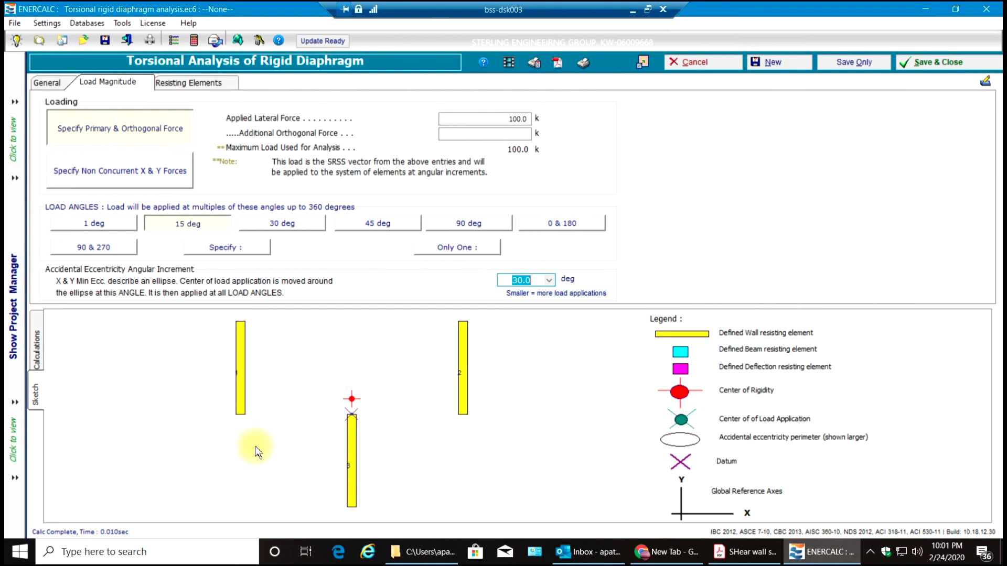
pyautogui.click(250, 411)
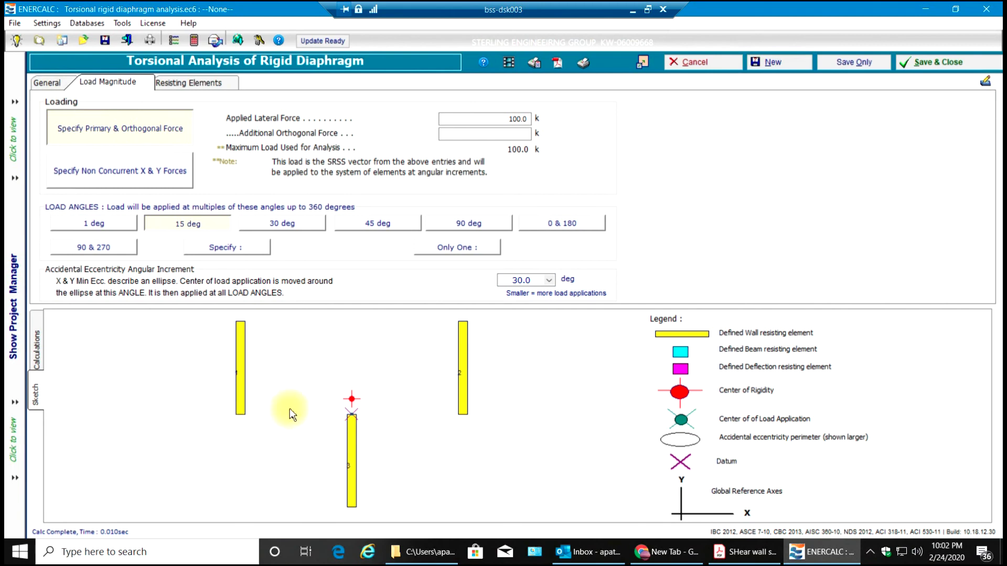
pyautogui.click(104, 249)
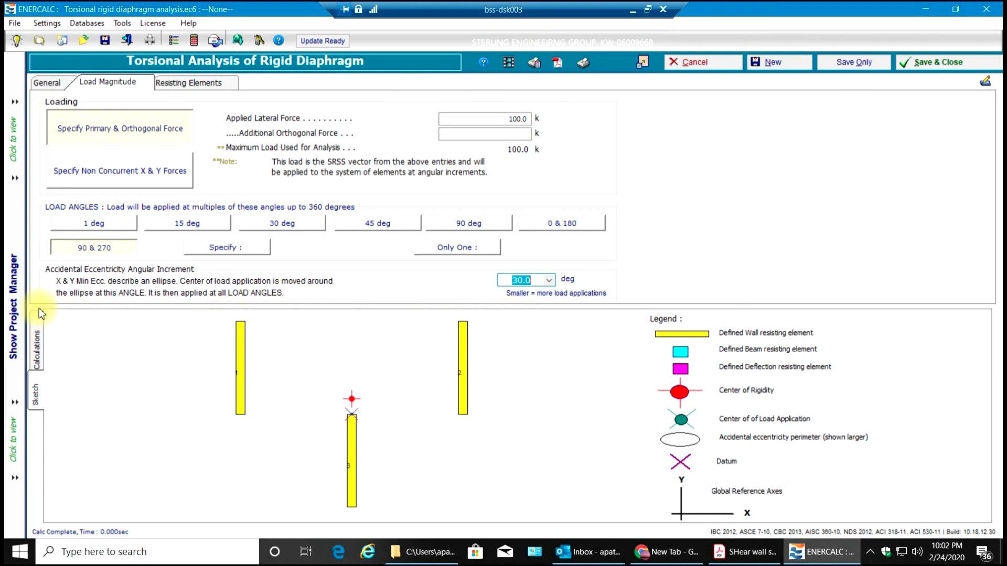
# Step: Examine the calculated maximum shear force along the member Y axis for walls 1, 2 and 3
pyautogui.click(37, 350)
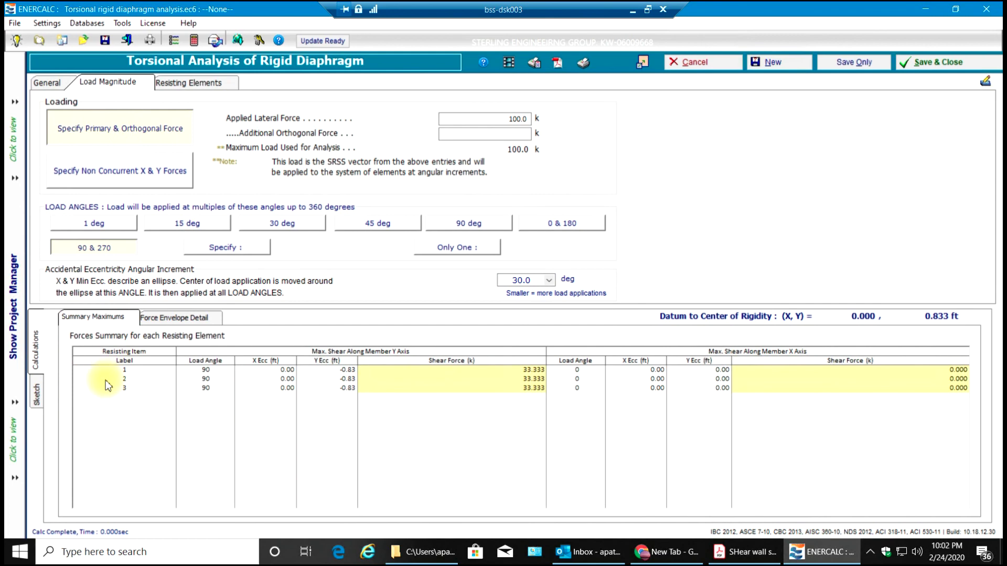
pyautogui.click(544, 371)
pyautogui.click(538, 377)
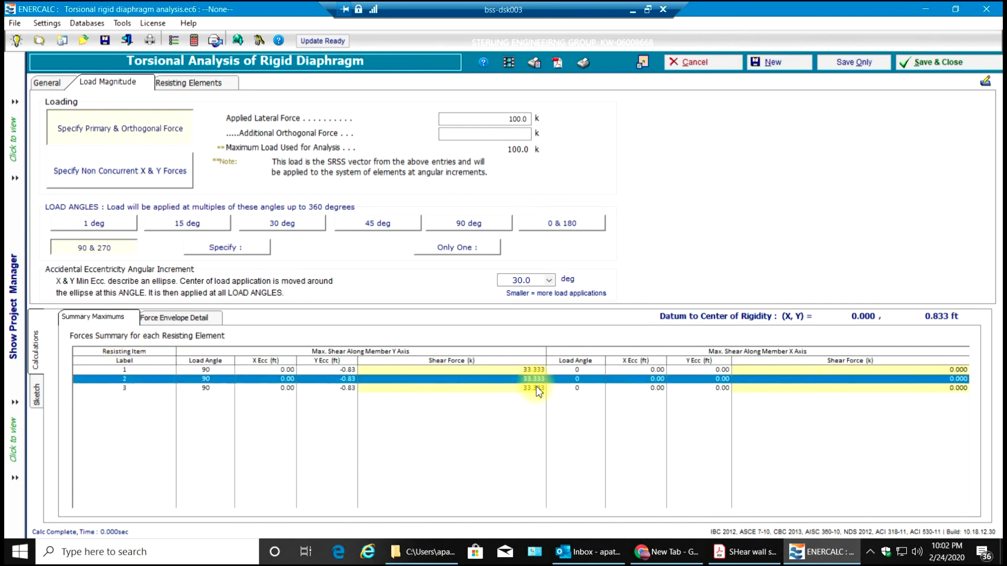
pyautogui.click(536, 387)
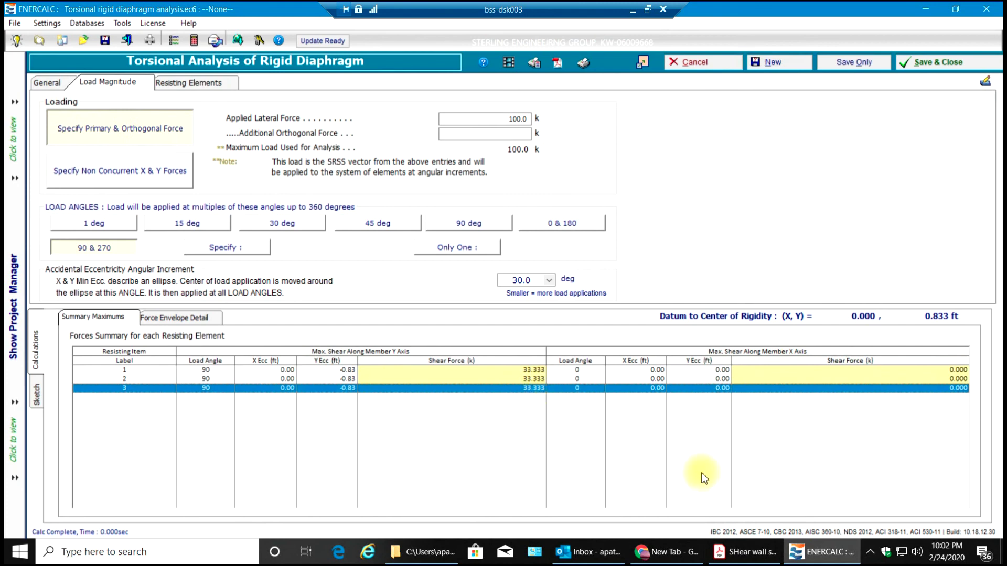
# Step: Switch to the PDF drawing and shift the lower middle wall rectangle slightly to the left
pyautogui.click(746, 552)
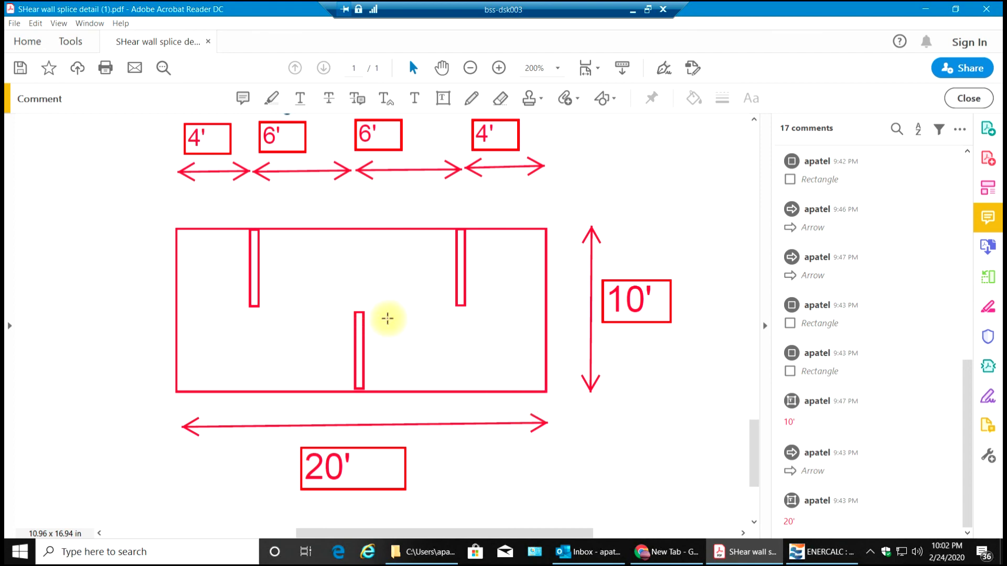
pyautogui.click(358, 327)
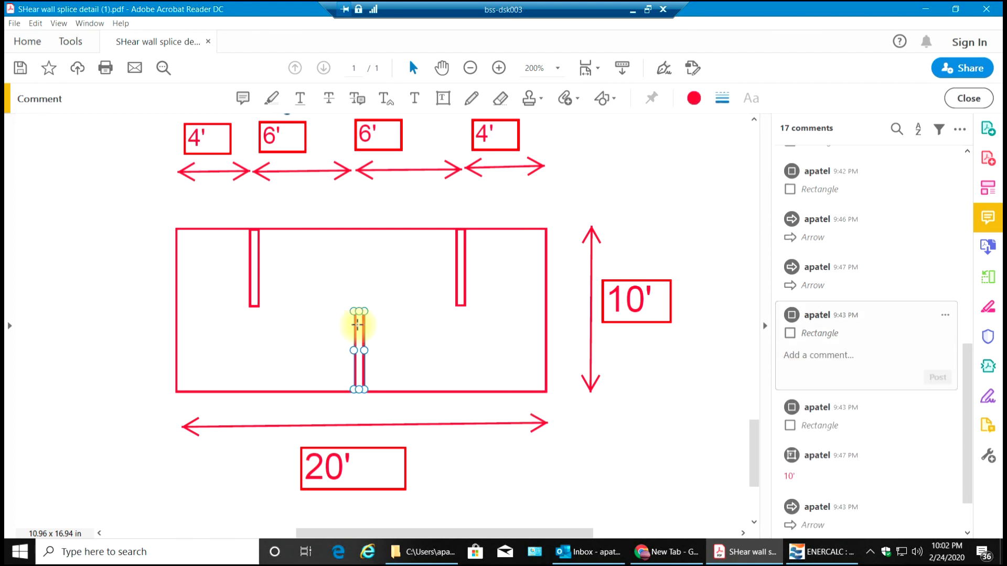
pyautogui.moveTo(353, 326); pyautogui.dragTo(332, 328)
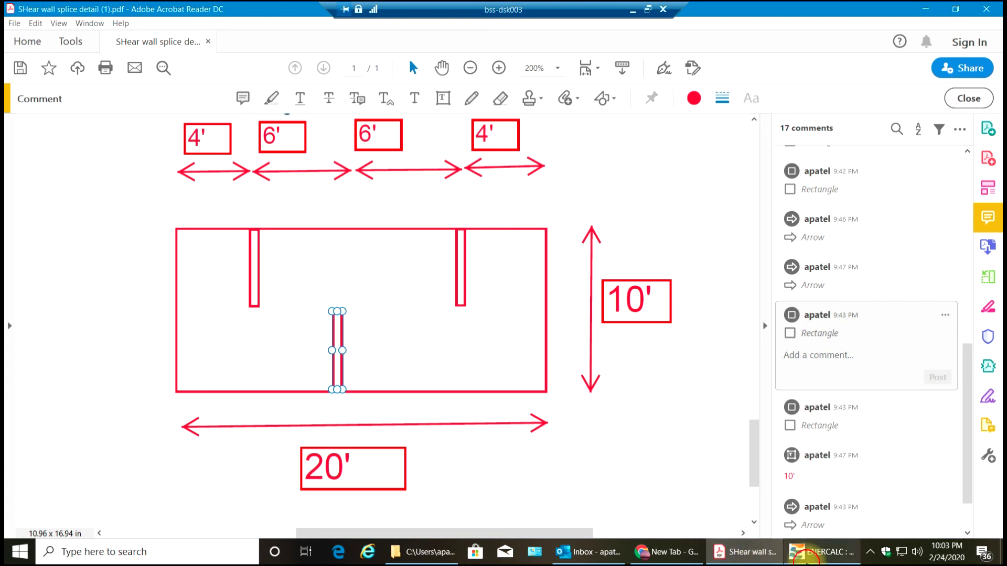
# Step: Switch back to ENERCALC and set wall 3's X centre of gravity to -1 ft
pyautogui.click(821, 551)
pyautogui.click(178, 83)
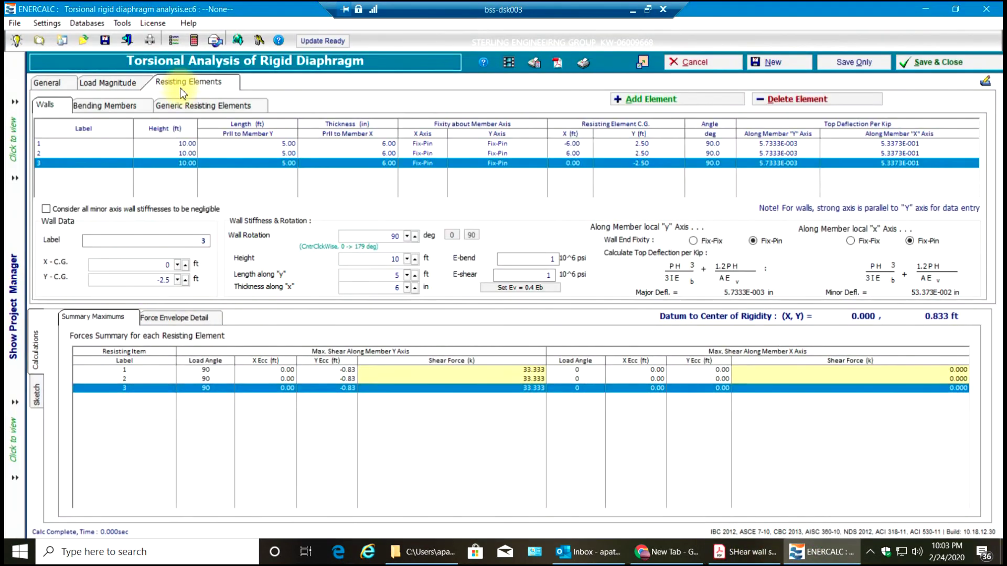
pyautogui.click(156, 265)
pyautogui.press('BackSpace')
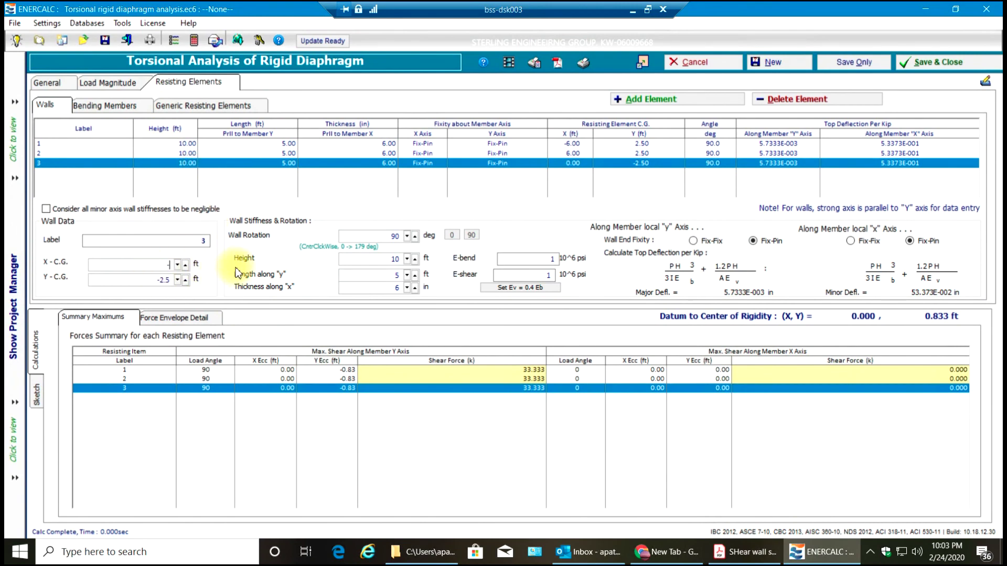
pyautogui.write('-1')
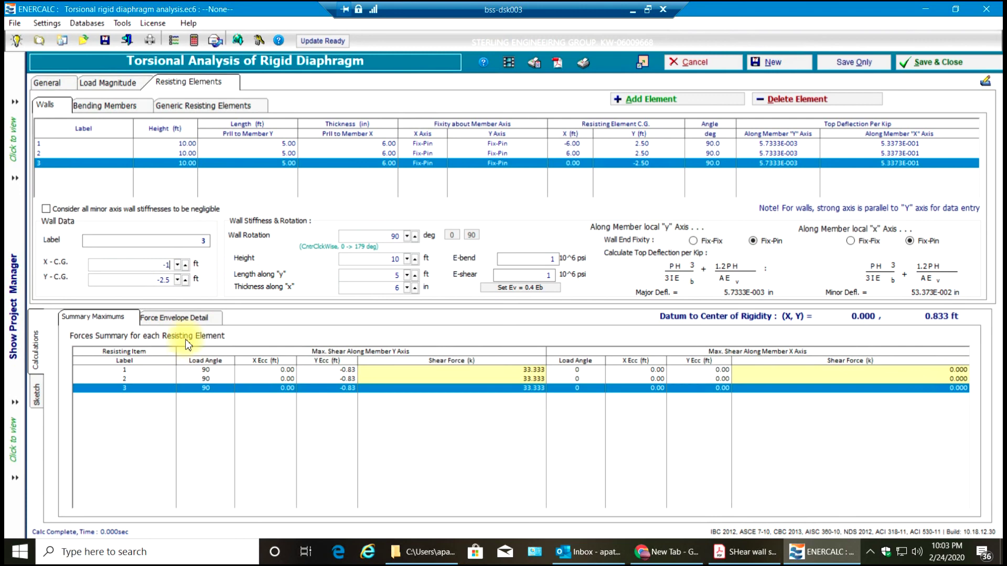
pyautogui.click(144, 278)
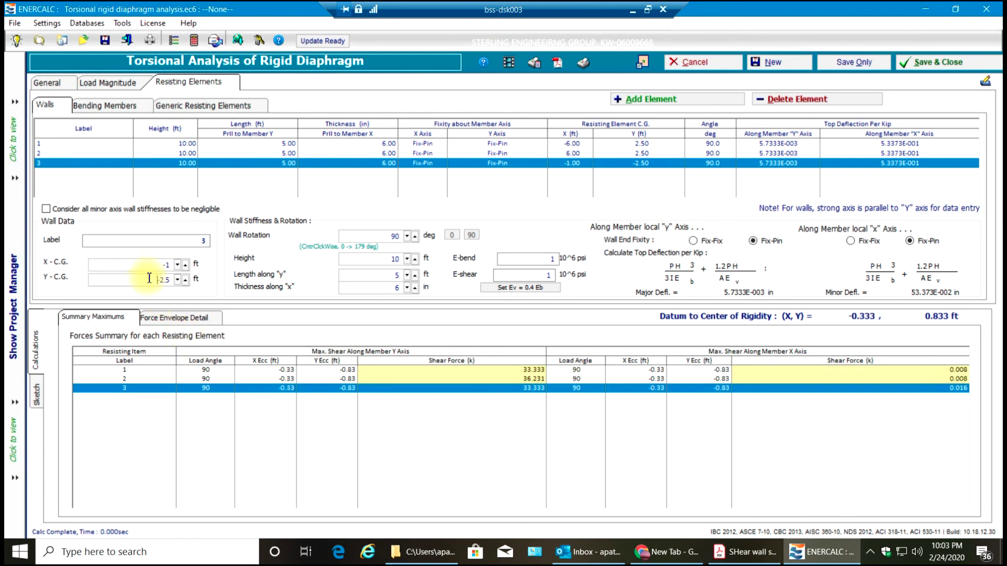
# Step: Compare the recalculated maximum shear forces of the three walls in the forces summary
pyautogui.click(530, 380)
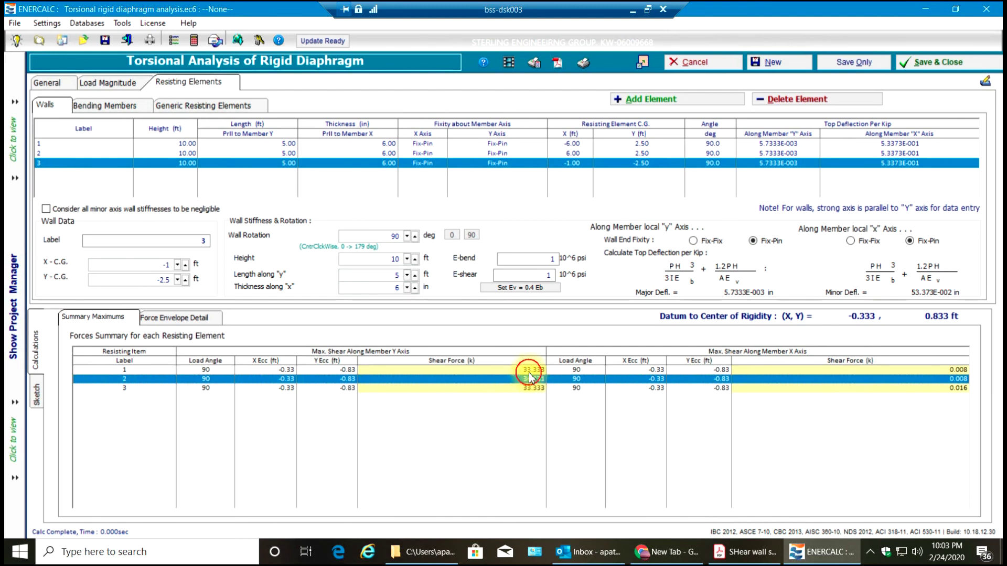
pyautogui.click(529, 372)
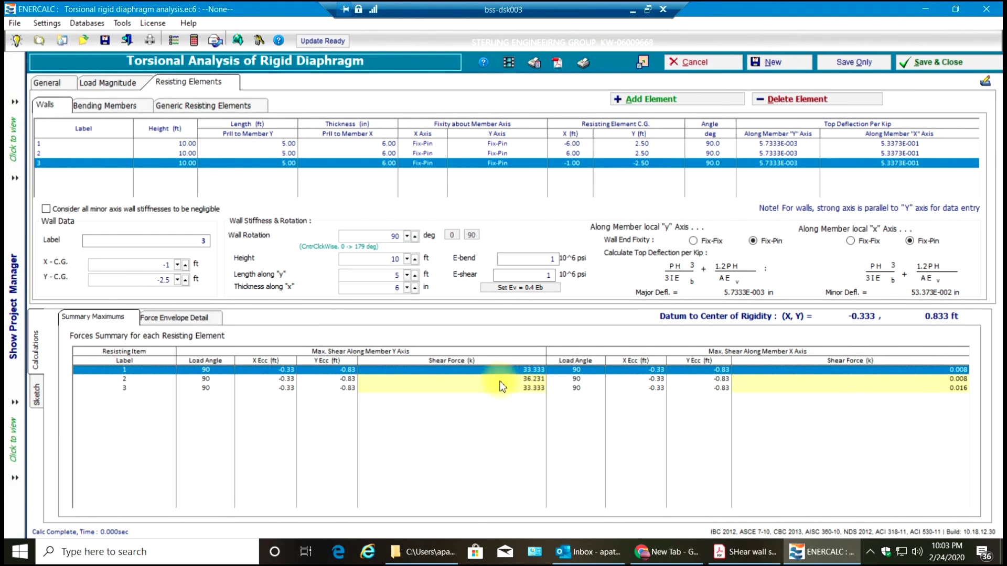
pyautogui.click(522, 388)
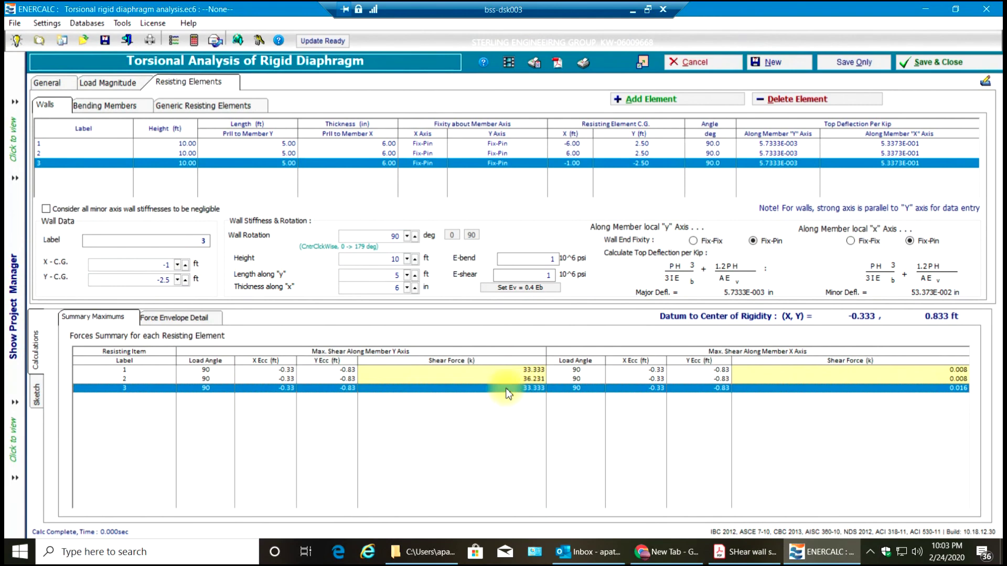
# Step: Expand the force envelope detail for walls 1, 2 and 3 to examine their direct and torsional shears
pyautogui.click(183, 319)
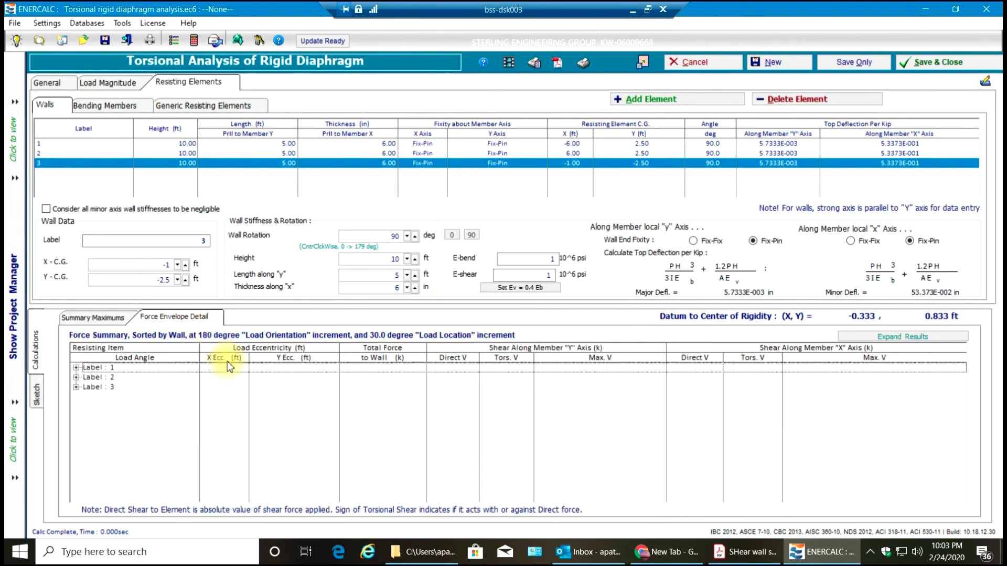
pyautogui.click(76, 369)
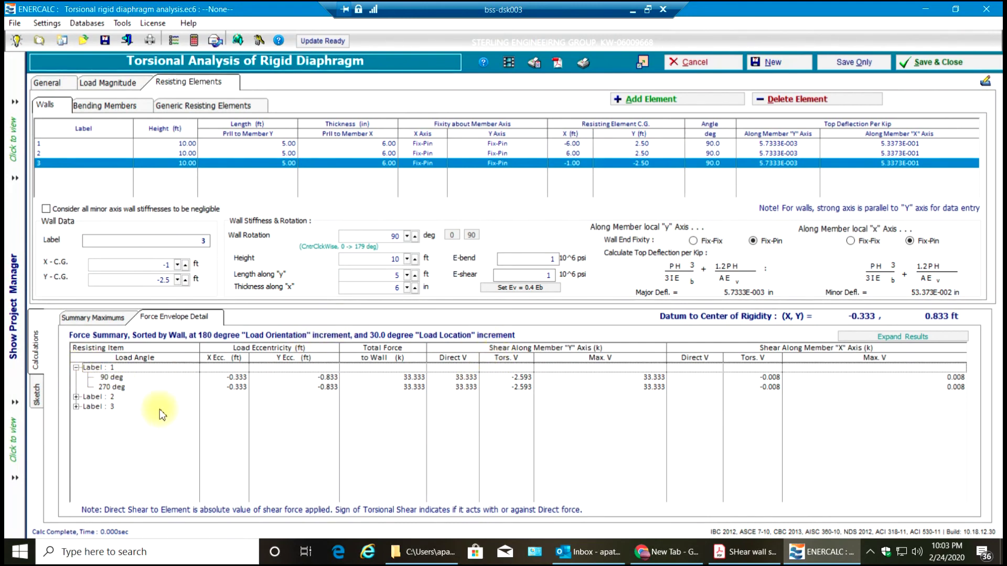
pyautogui.click(77, 397)
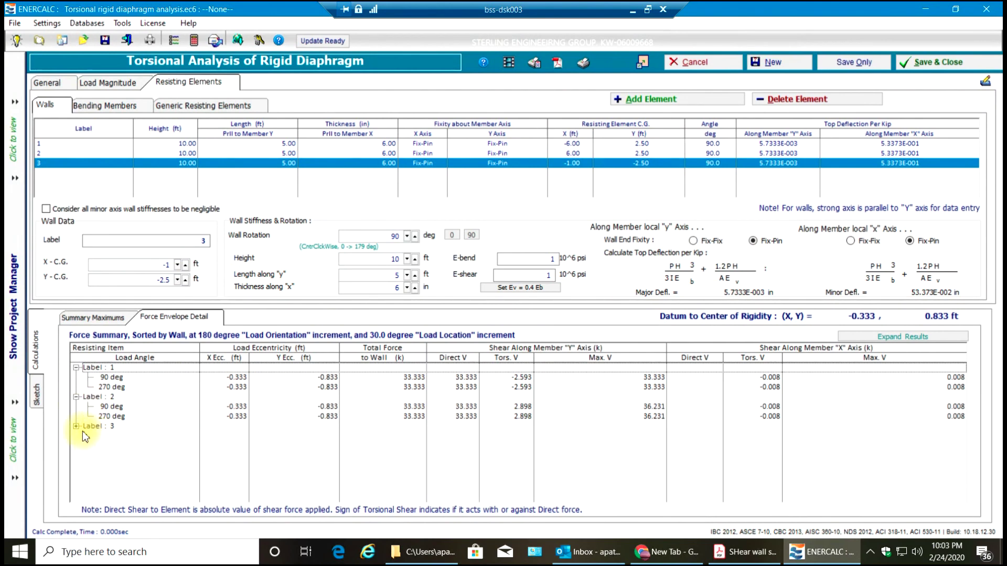
pyautogui.click(77, 426)
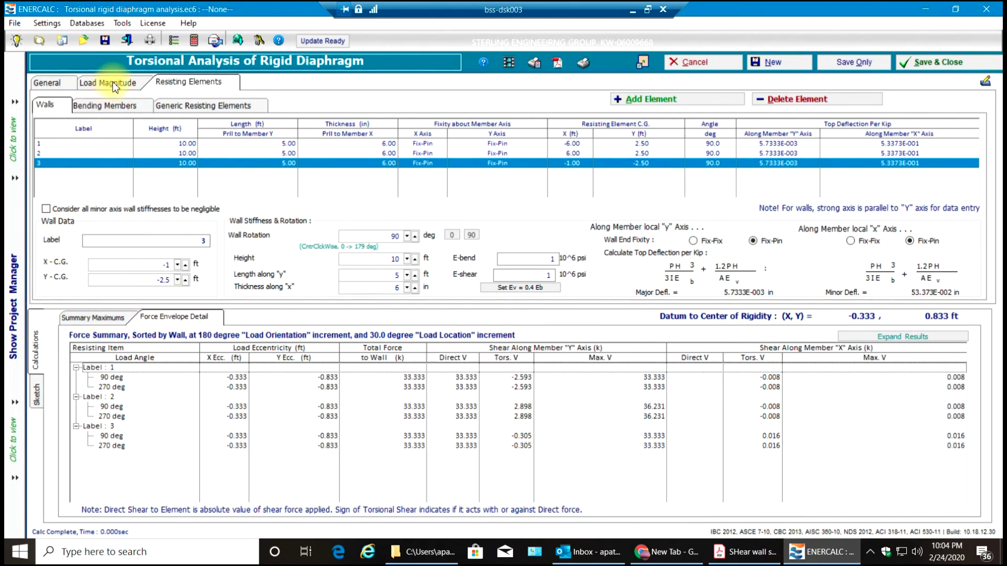
# Step: Check the sketch and set the location of shear application to 1 ft from both the X and Y datum points
pyautogui.click(35, 398)
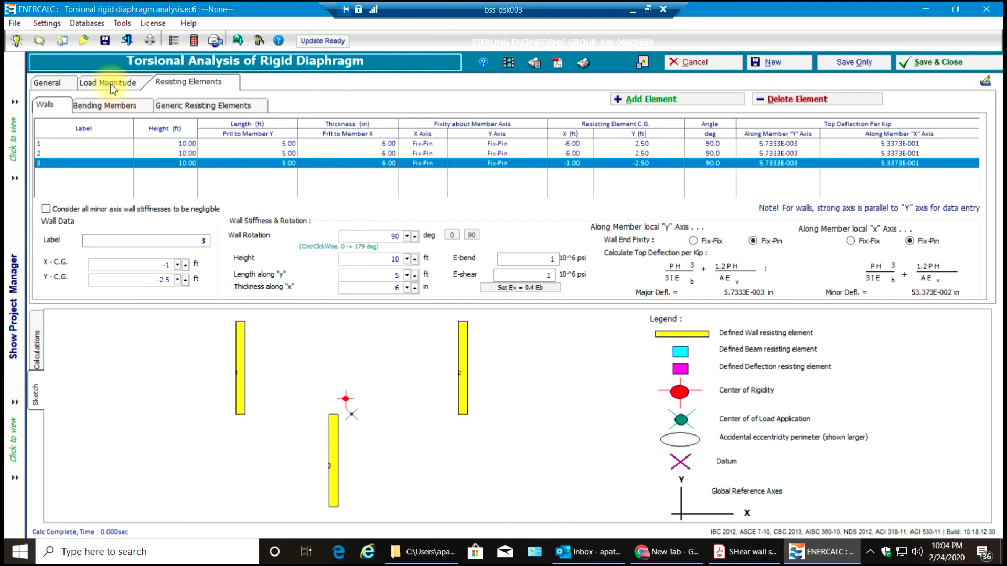
pyautogui.click(61, 83)
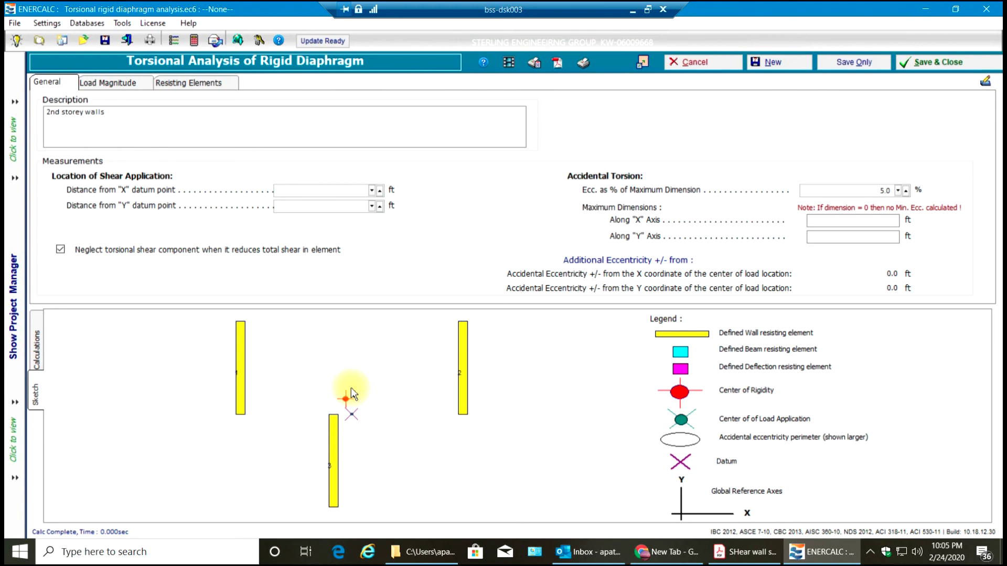
pyautogui.click(368, 193)
pyautogui.write('1')
pyautogui.click(331, 209)
pyautogui.write('1')
pyautogui.click(342, 191)
# Step: Examine wall 2's maximum shear in the forces summary and its torsional shear at 90 degrees in the force envelope detail
pyautogui.click(38, 344)
pyautogui.click(92, 318)
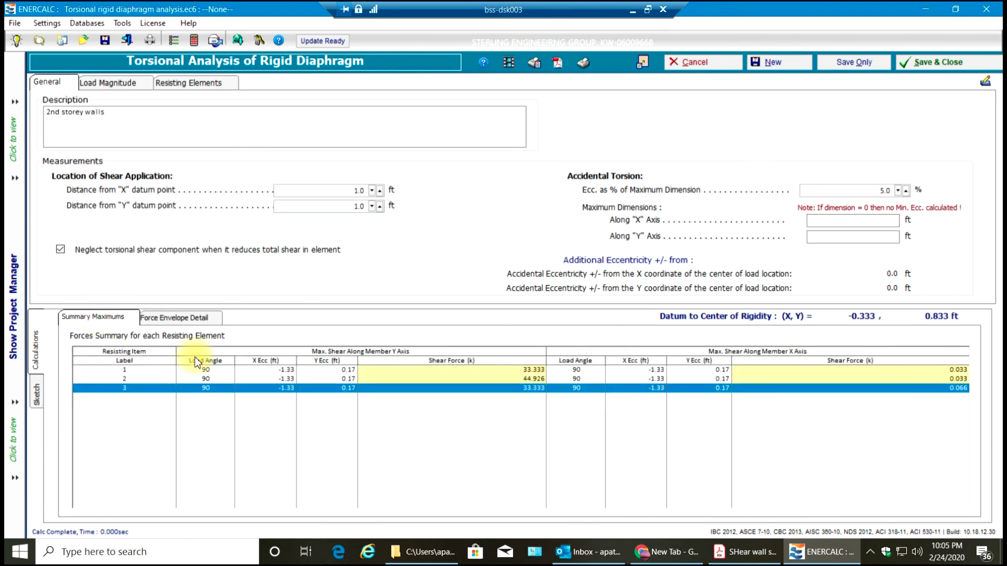
pyautogui.click(530, 378)
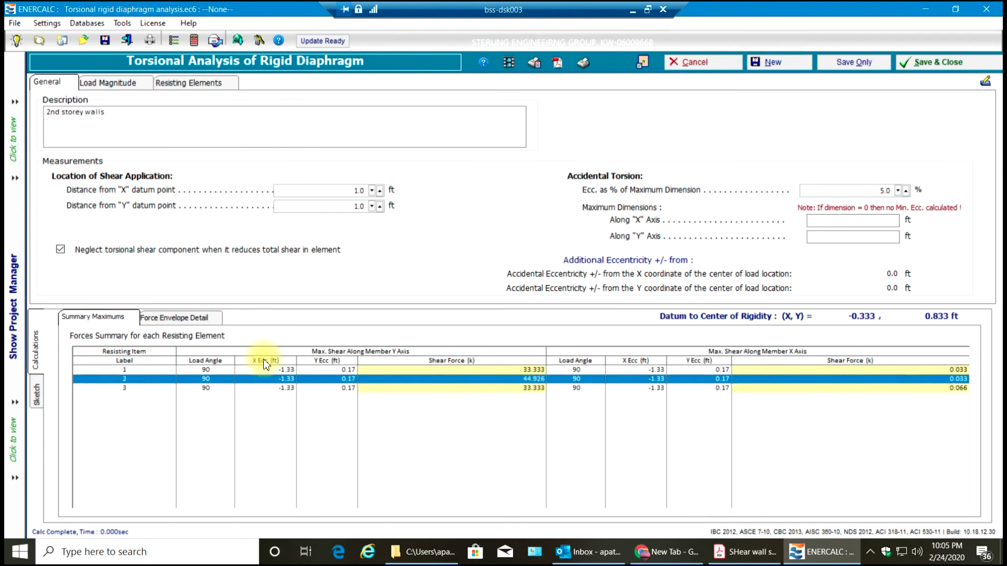
pyautogui.click(165, 319)
pyautogui.click(77, 377)
pyautogui.click(523, 389)
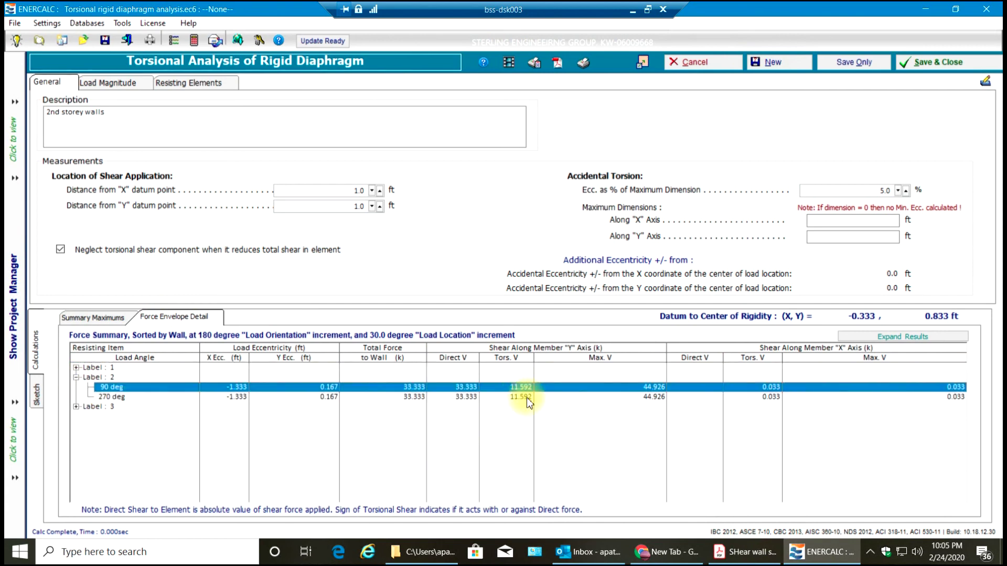
pyautogui.click(90, 319)
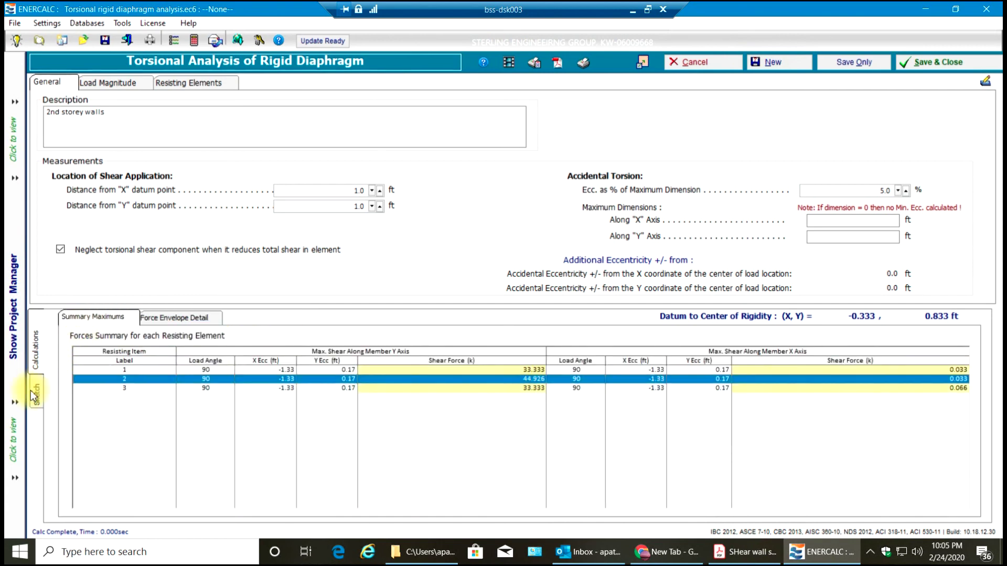
pyautogui.click(35, 398)
pyautogui.click(37, 346)
pyautogui.click(145, 85)
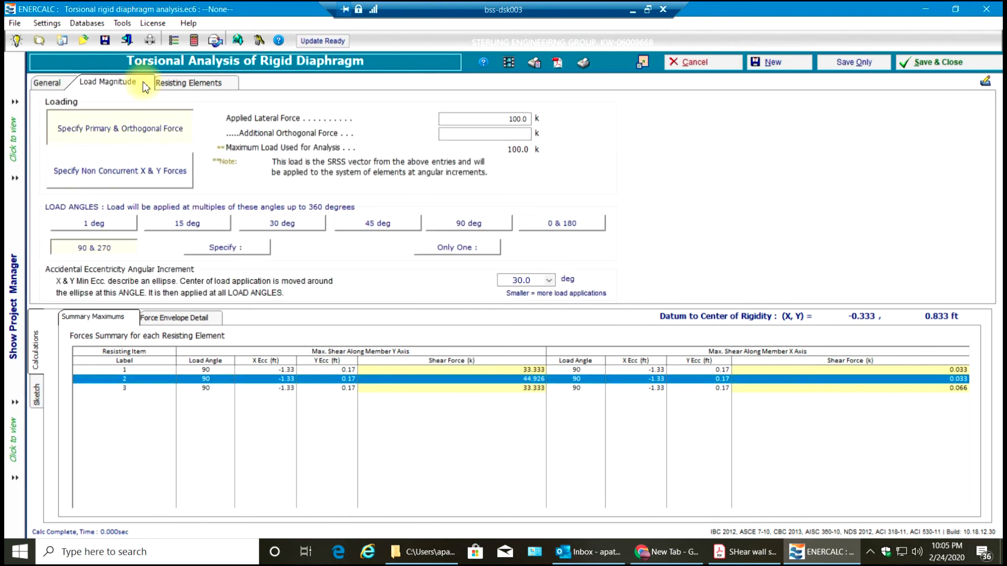
pyautogui.click(181, 88)
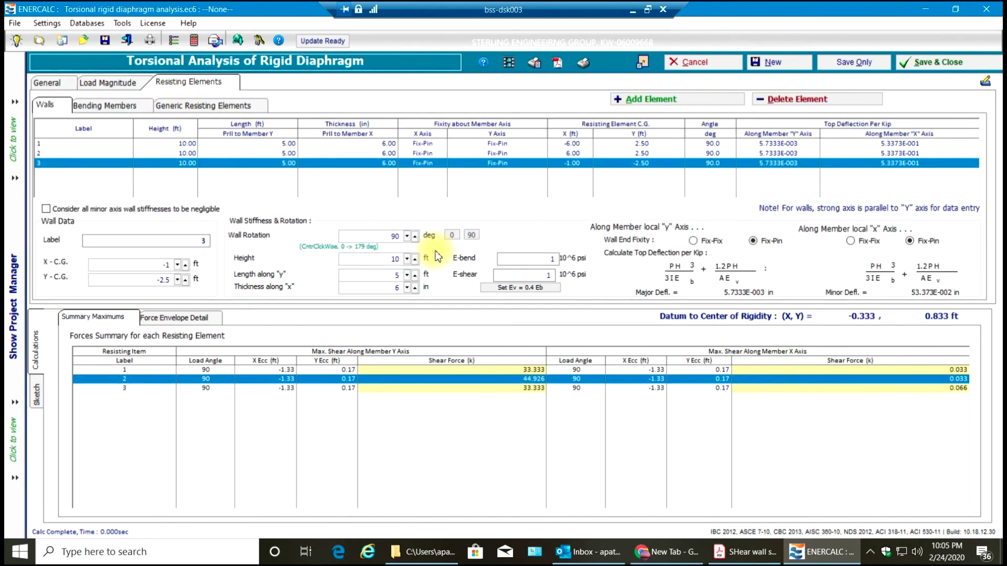